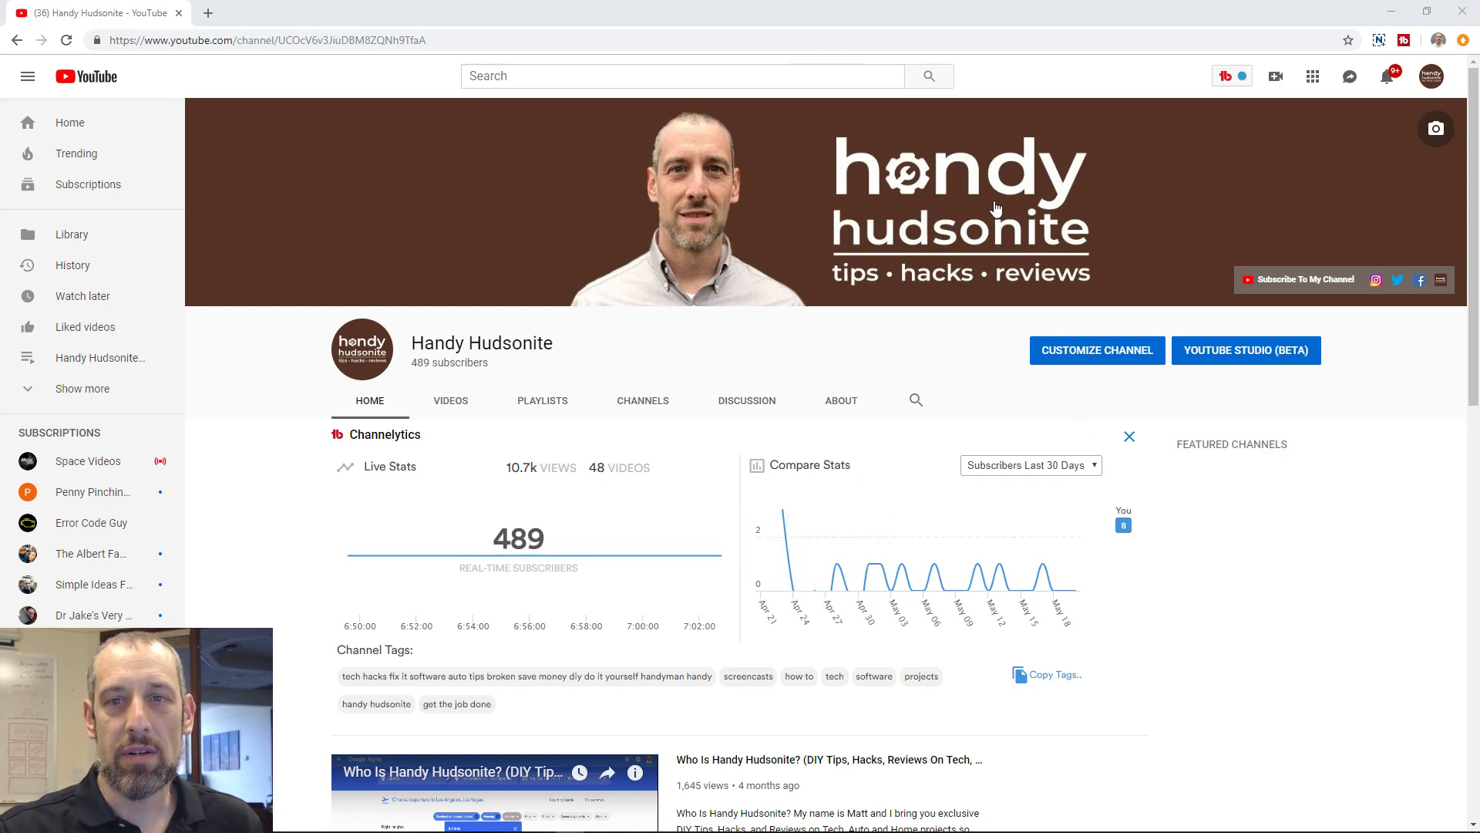
# Step: Open the published video "GROWTH On YouTube Is A MARATHON, NOT A SPRINT" in the YouTube Studio video editor
pyautogui.click(1431, 78)
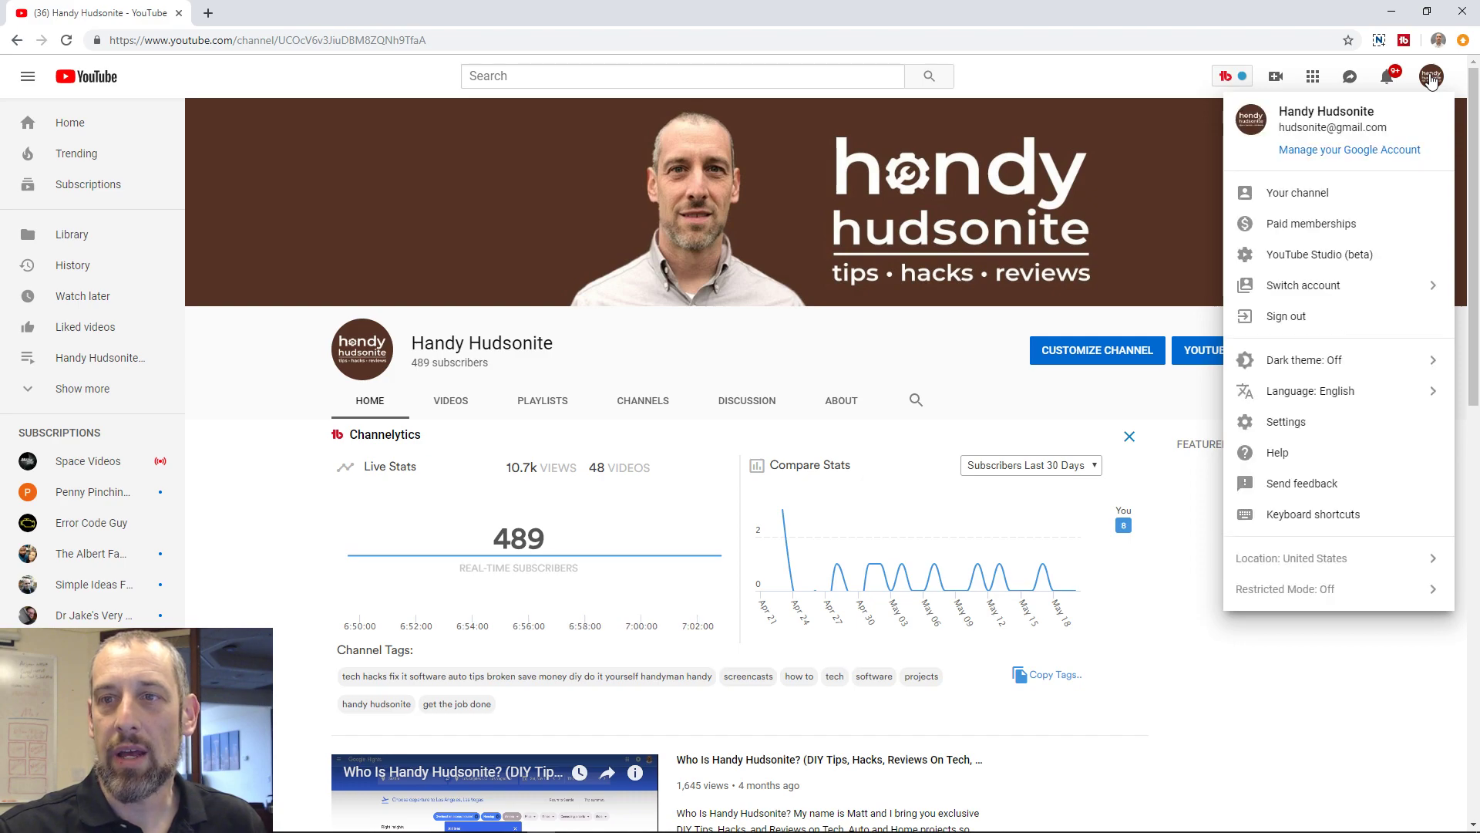
pyautogui.click(1320, 255)
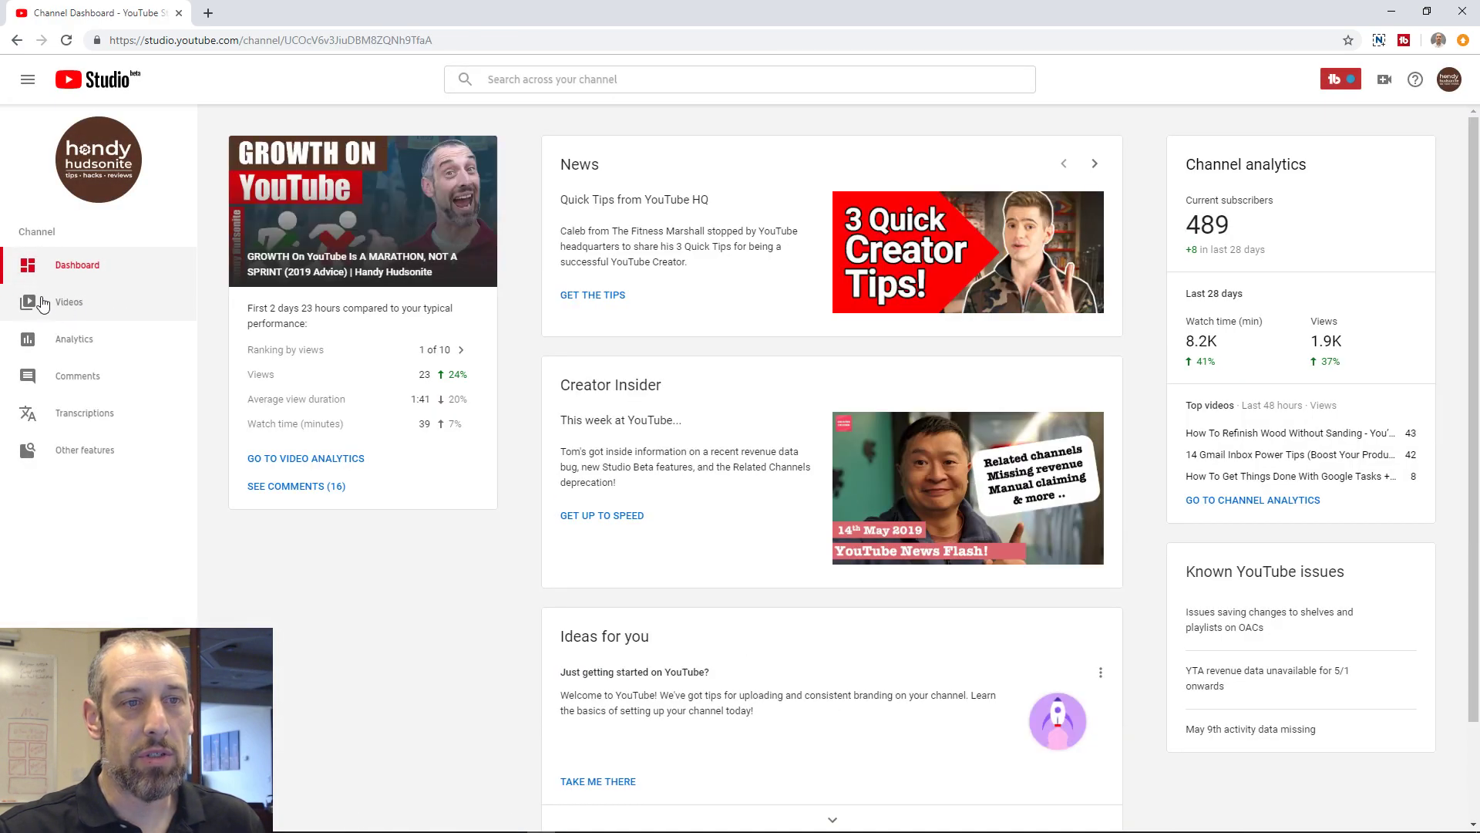
pyautogui.click(63, 302)
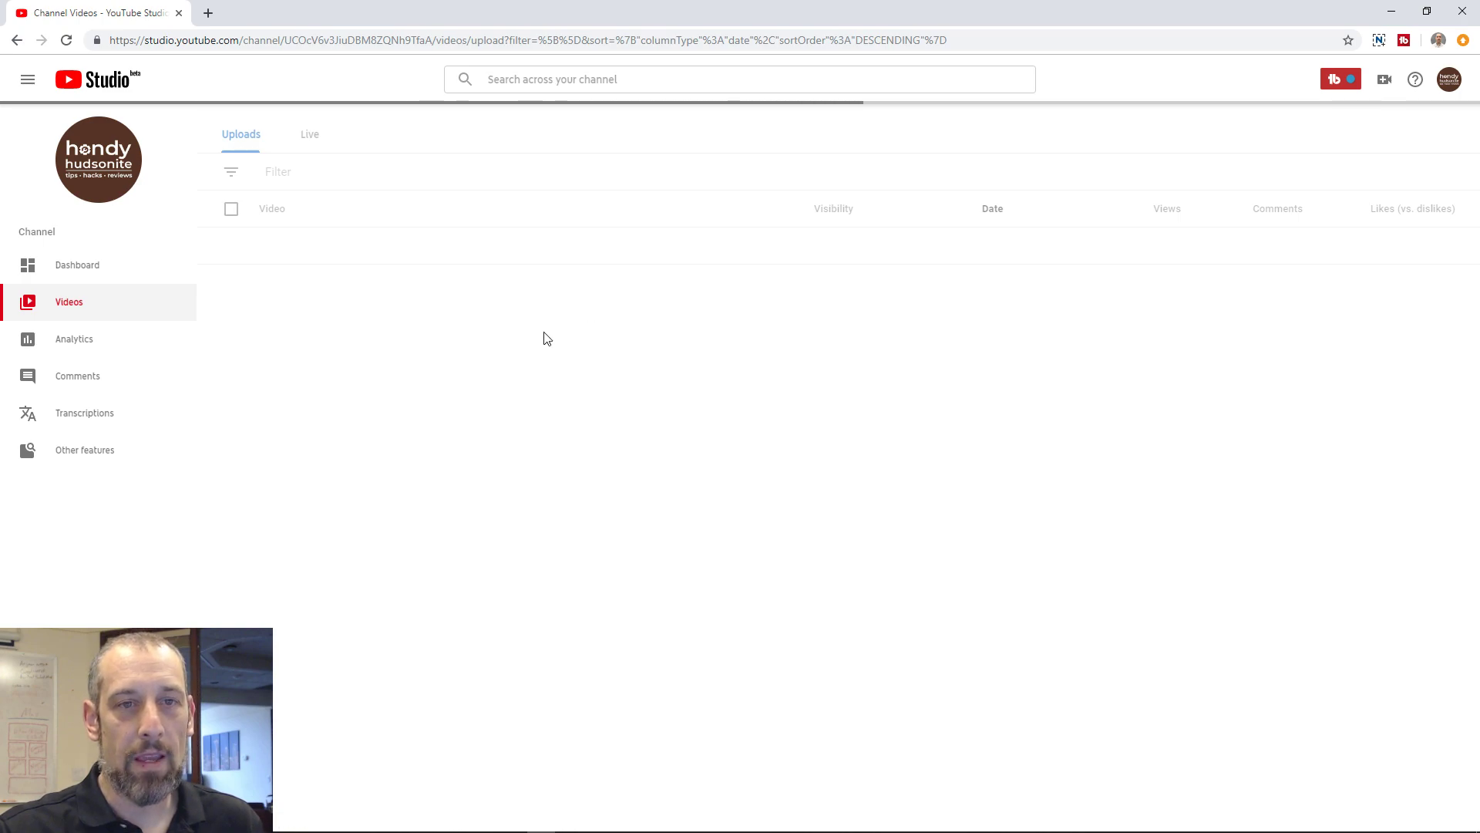
pyautogui.scroll(-2, 581, 367)
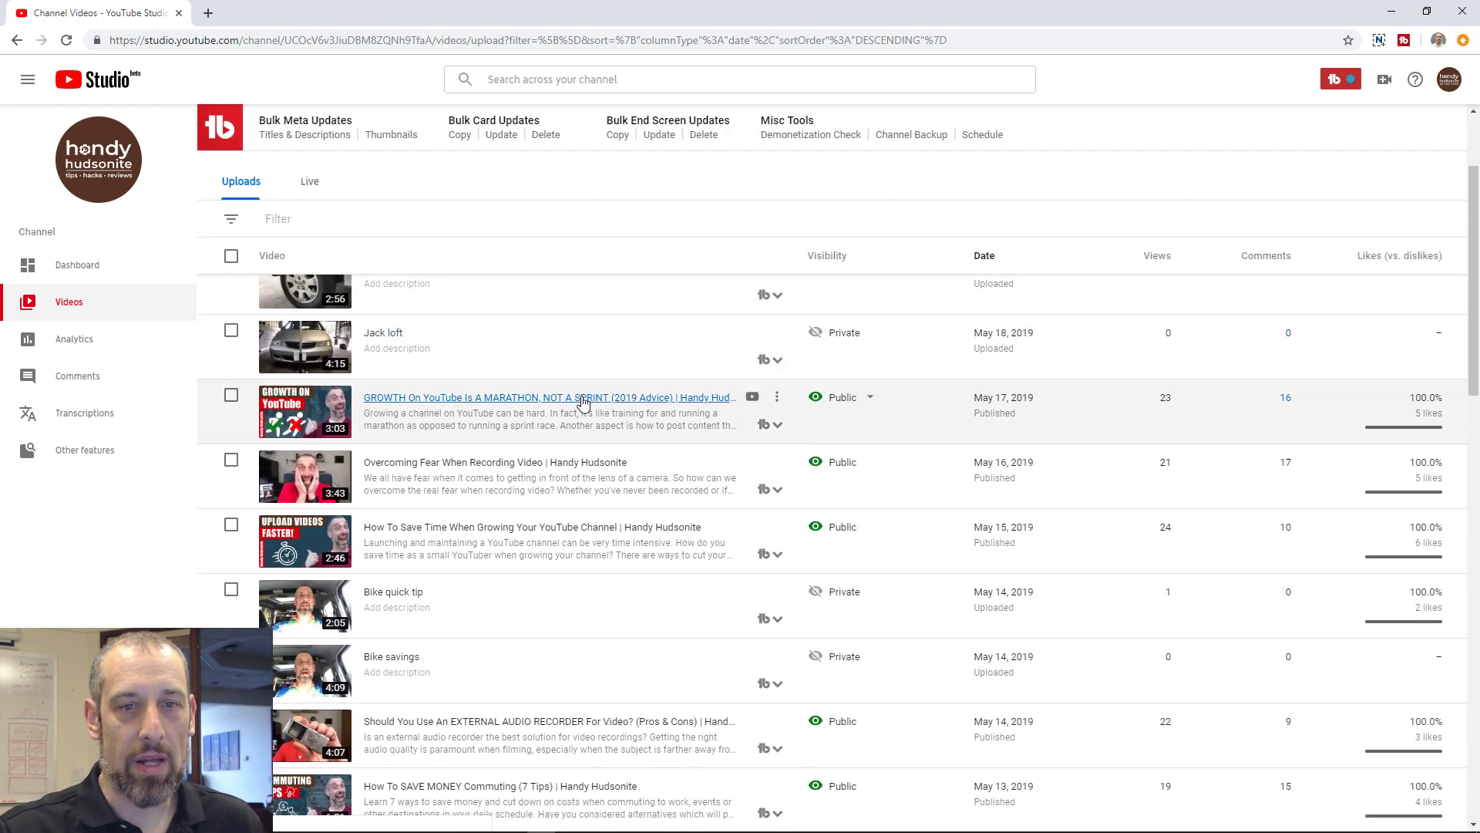
pyautogui.click(581, 398)
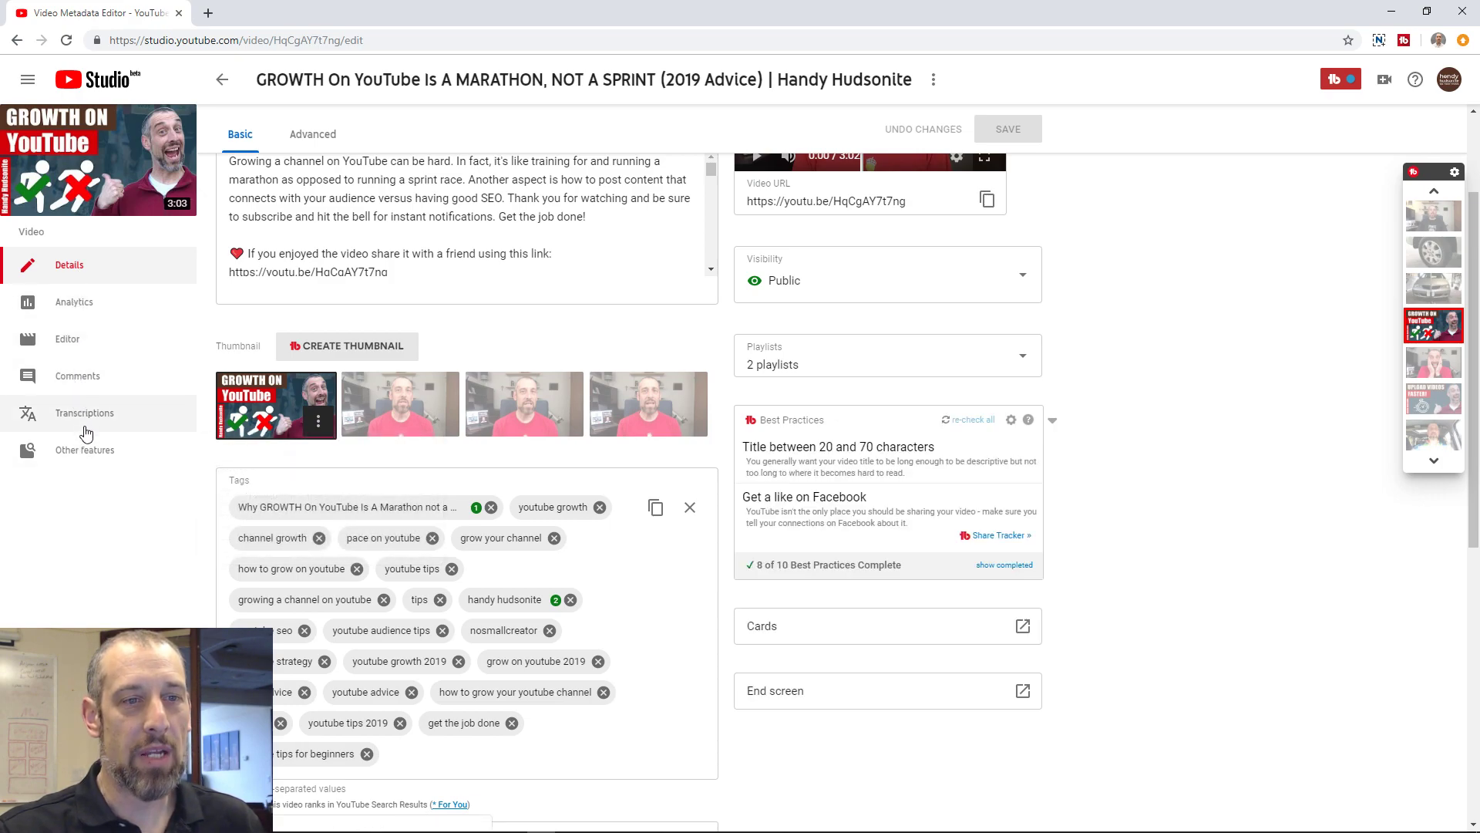
pyautogui.click(65, 340)
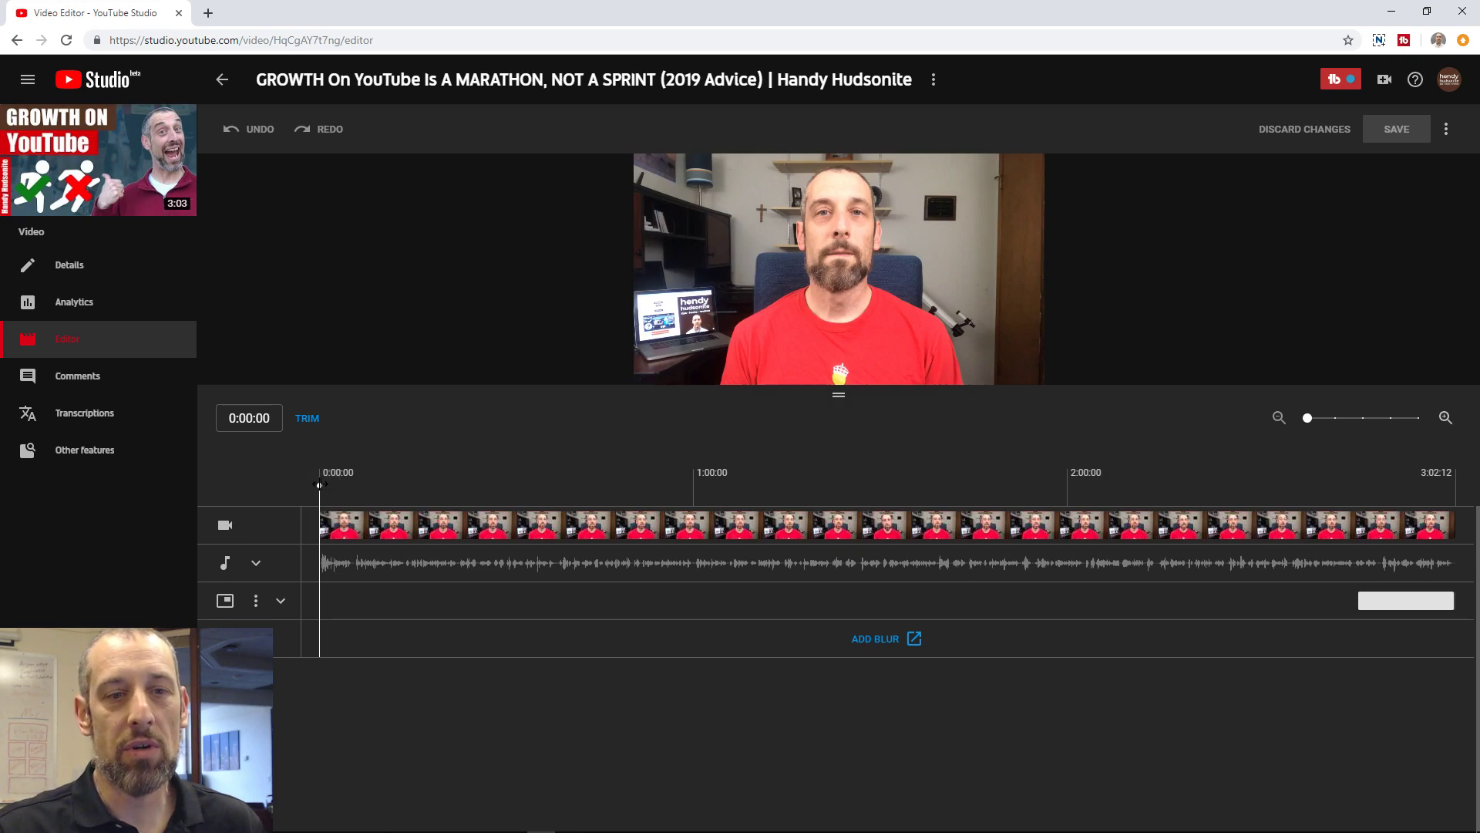
# Step: Position the timeline playhead at exactly 0:20:00
pyautogui.moveTo(319, 484); pyautogui.dragTo(458, 488)
pyautogui.click(266, 417)
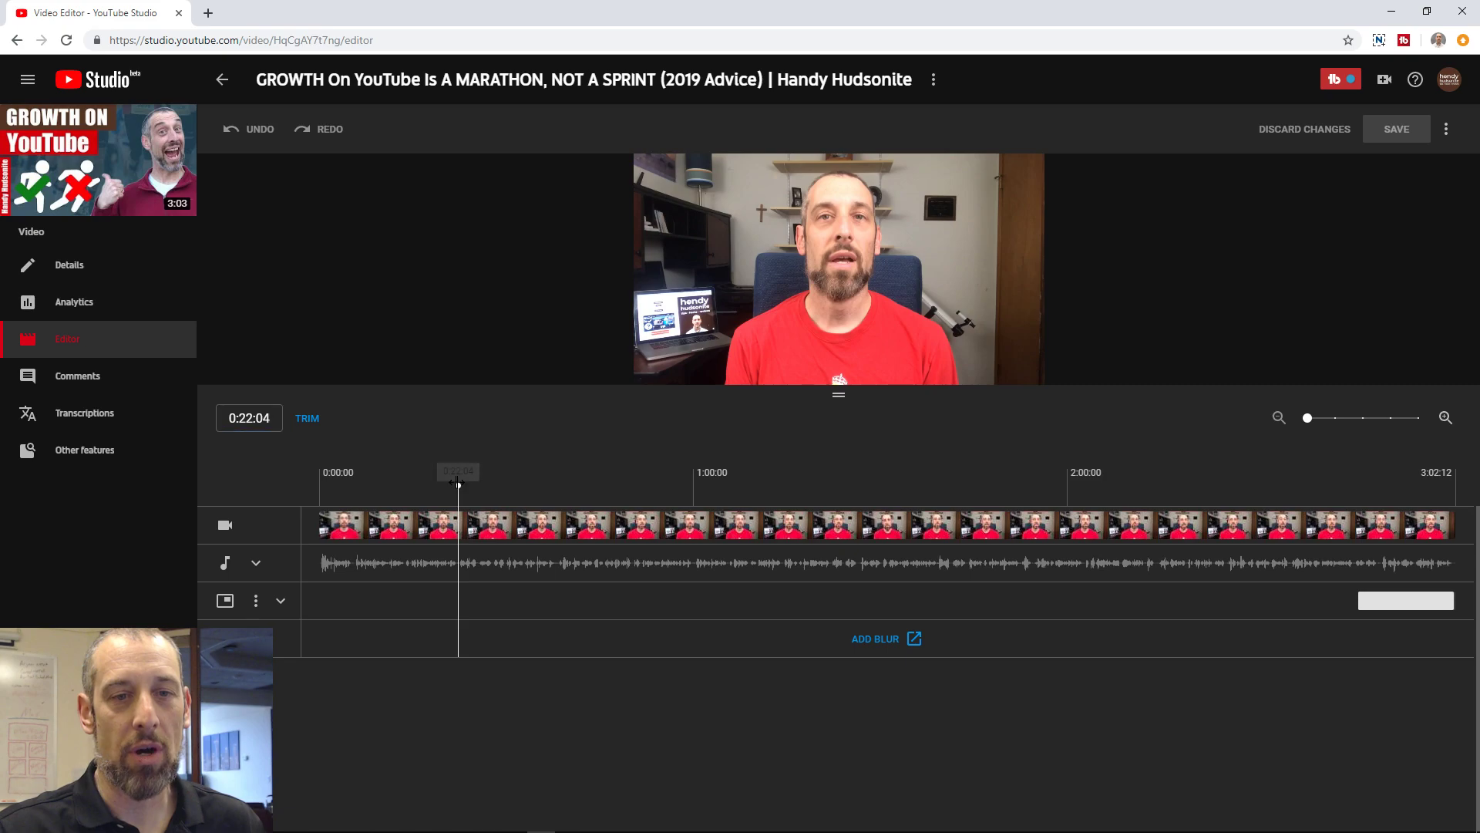
pyautogui.moveTo(460, 486)
pyautogui.mouseDown()
pyautogui.moveTo(433, 485)
pyautogui.moveTo(463, 485)
pyautogui.mouseUp()
pyautogui.click(277, 419)
pyautogui.click(253, 419)
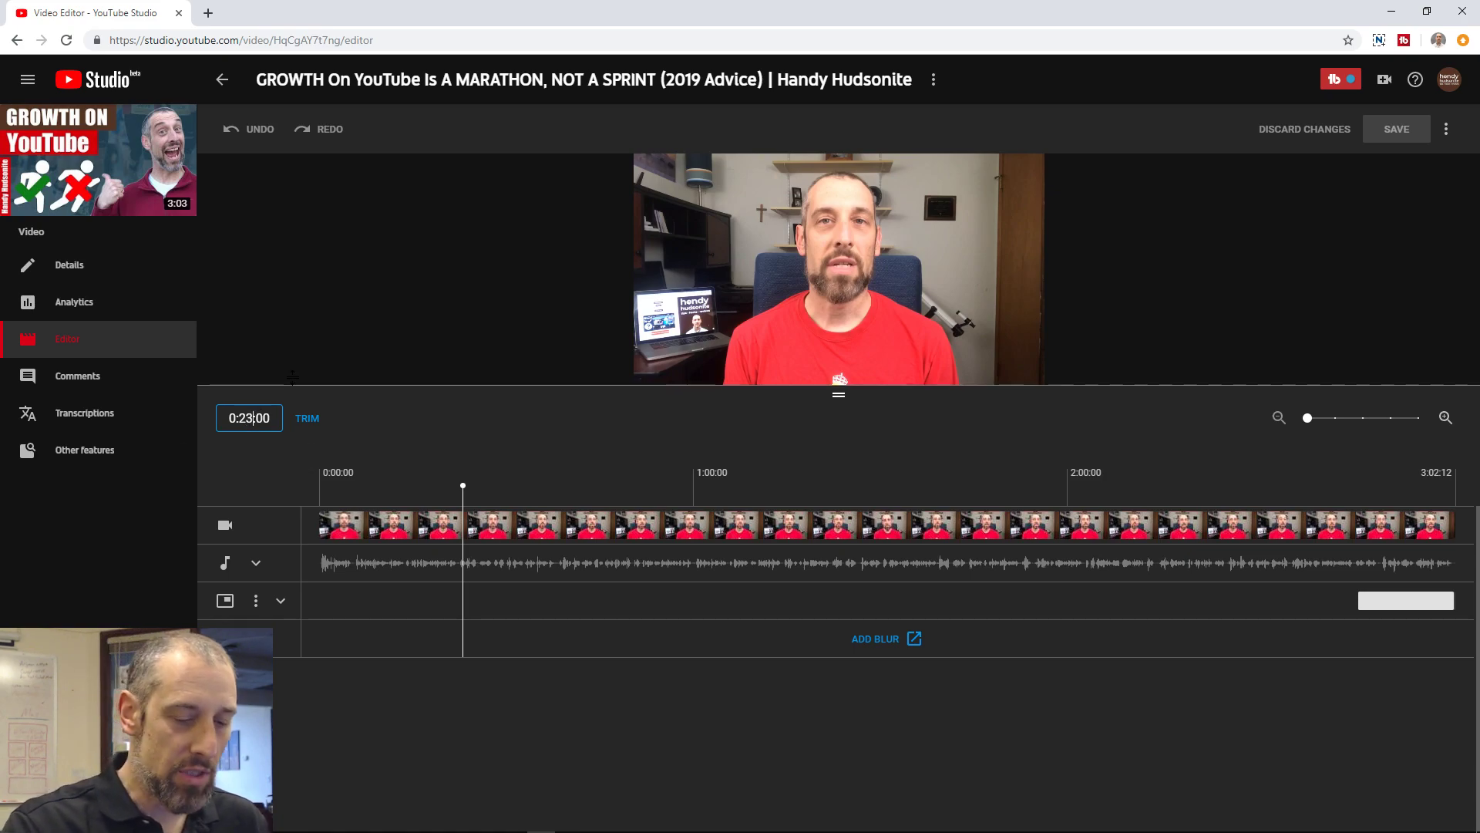
pyautogui.press('BackSpace')
pyautogui.write('0')
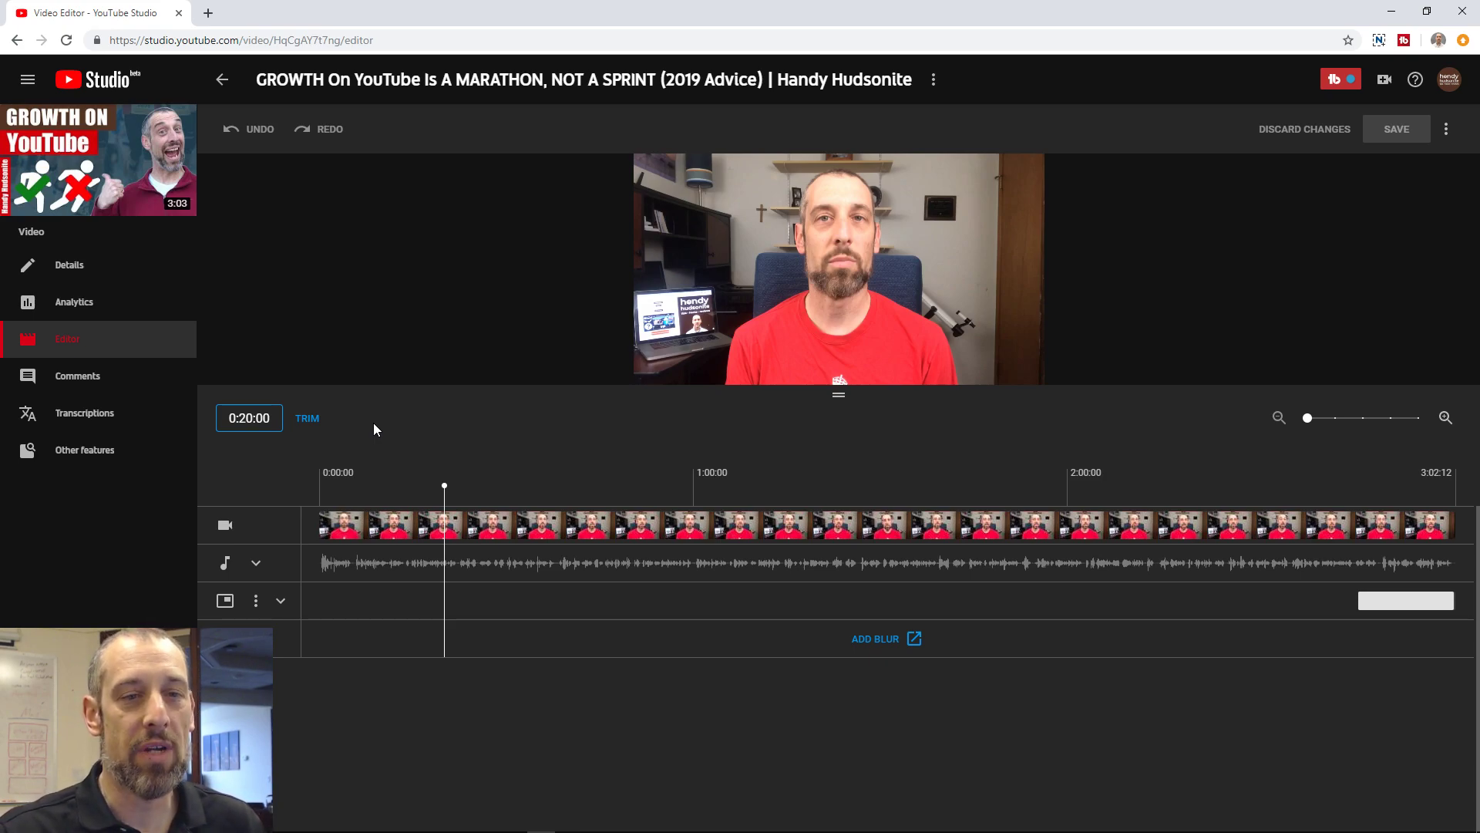
# Step: Split the video at 0:20:00, trim away the opening before that point, and preview the edit
pyautogui.click(307, 420)
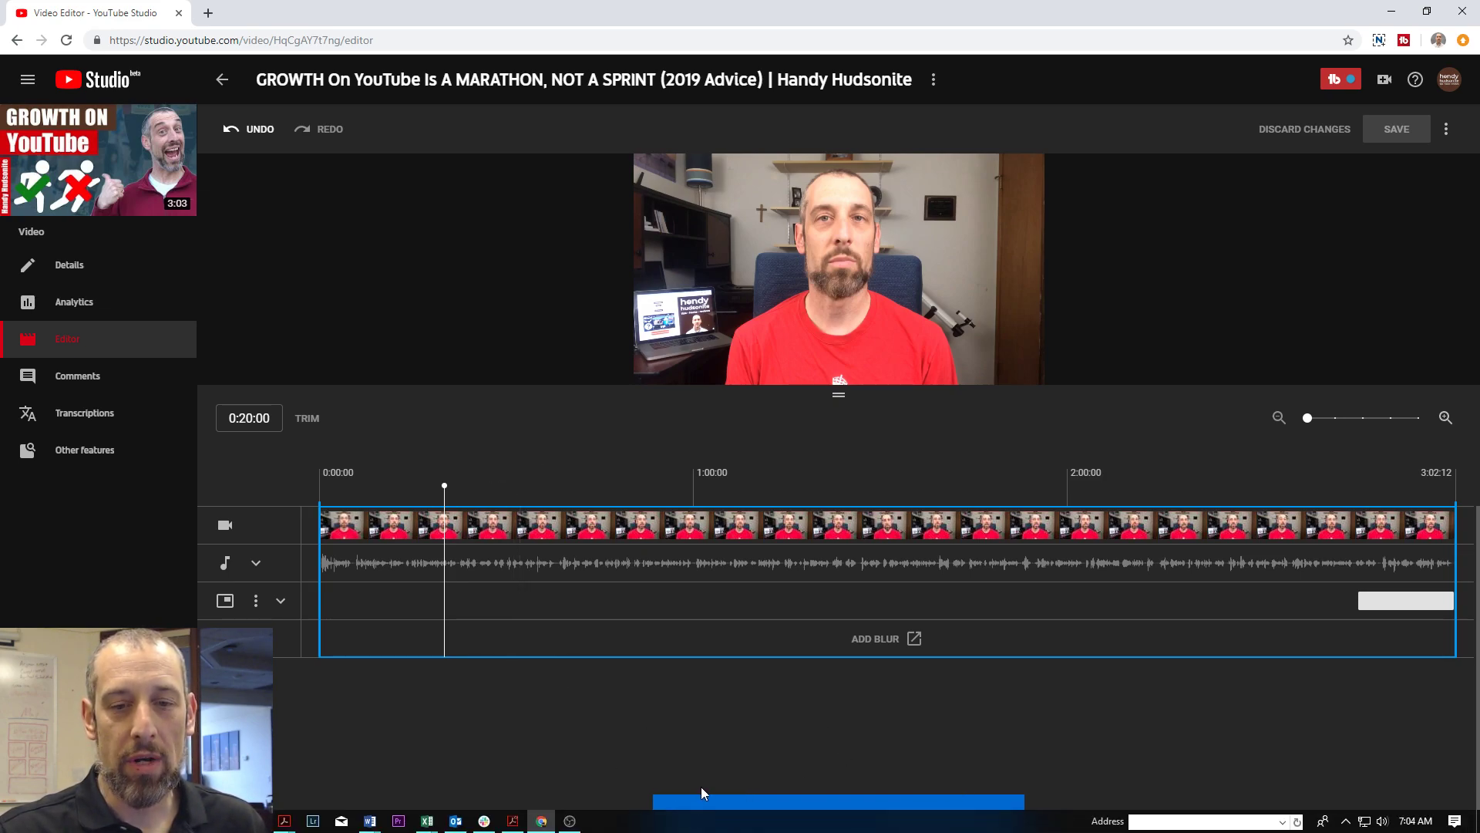
pyautogui.click(694, 812)
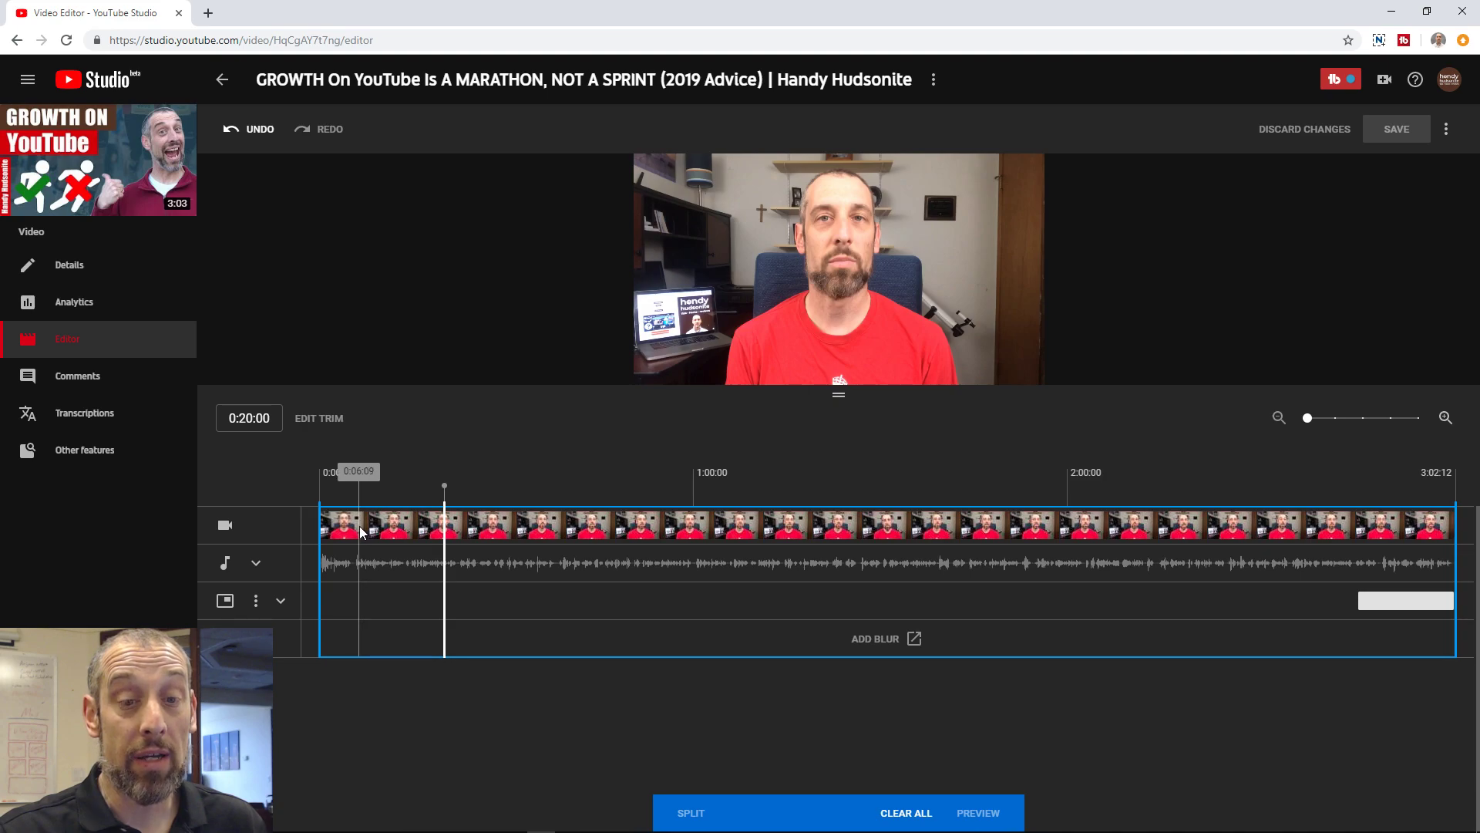
pyautogui.moveTo(320, 528); pyautogui.dragTo(441, 545)
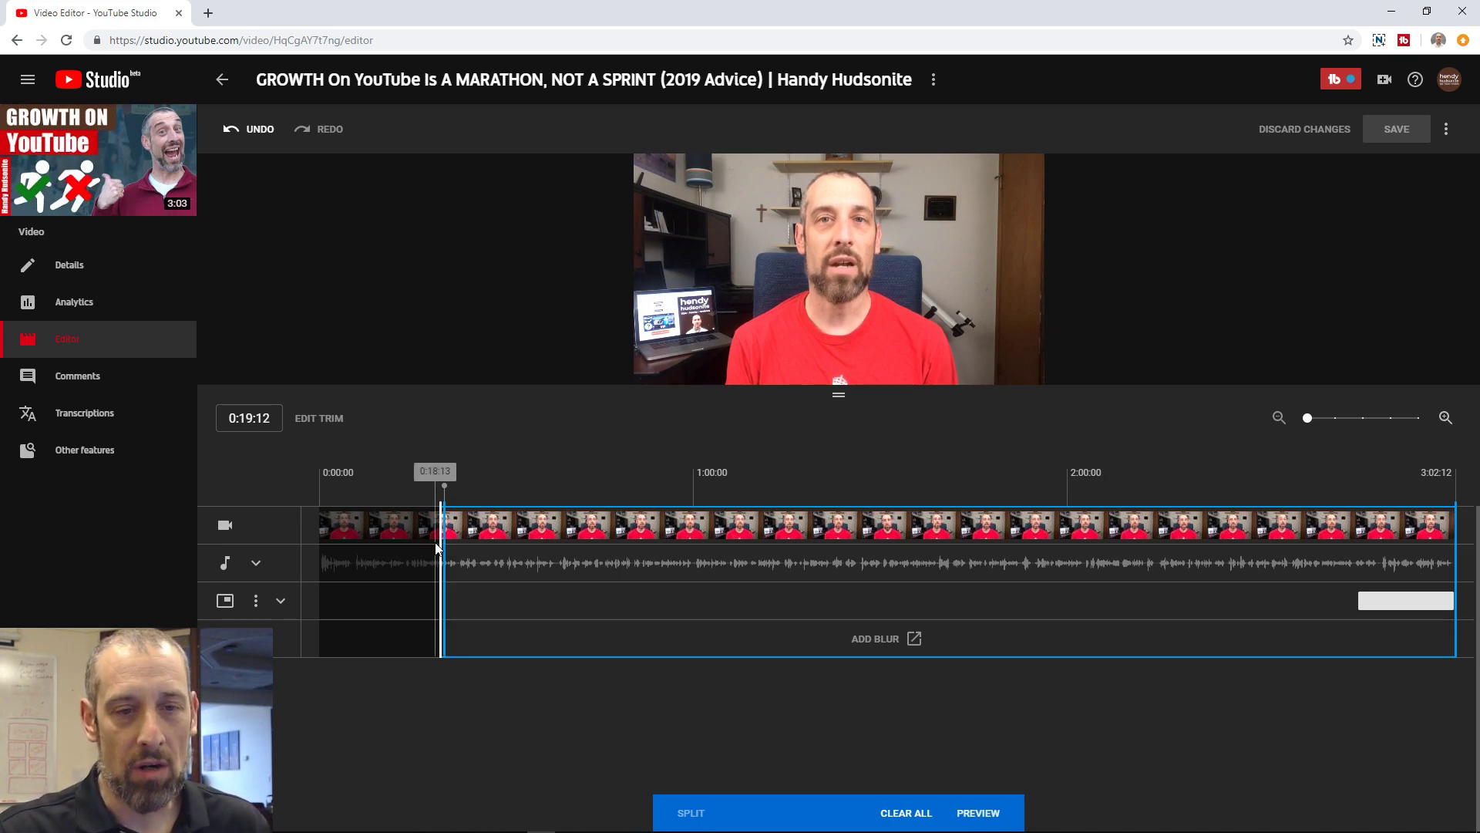
pyautogui.moveTo(442, 540); pyautogui.dragTo(446, 533)
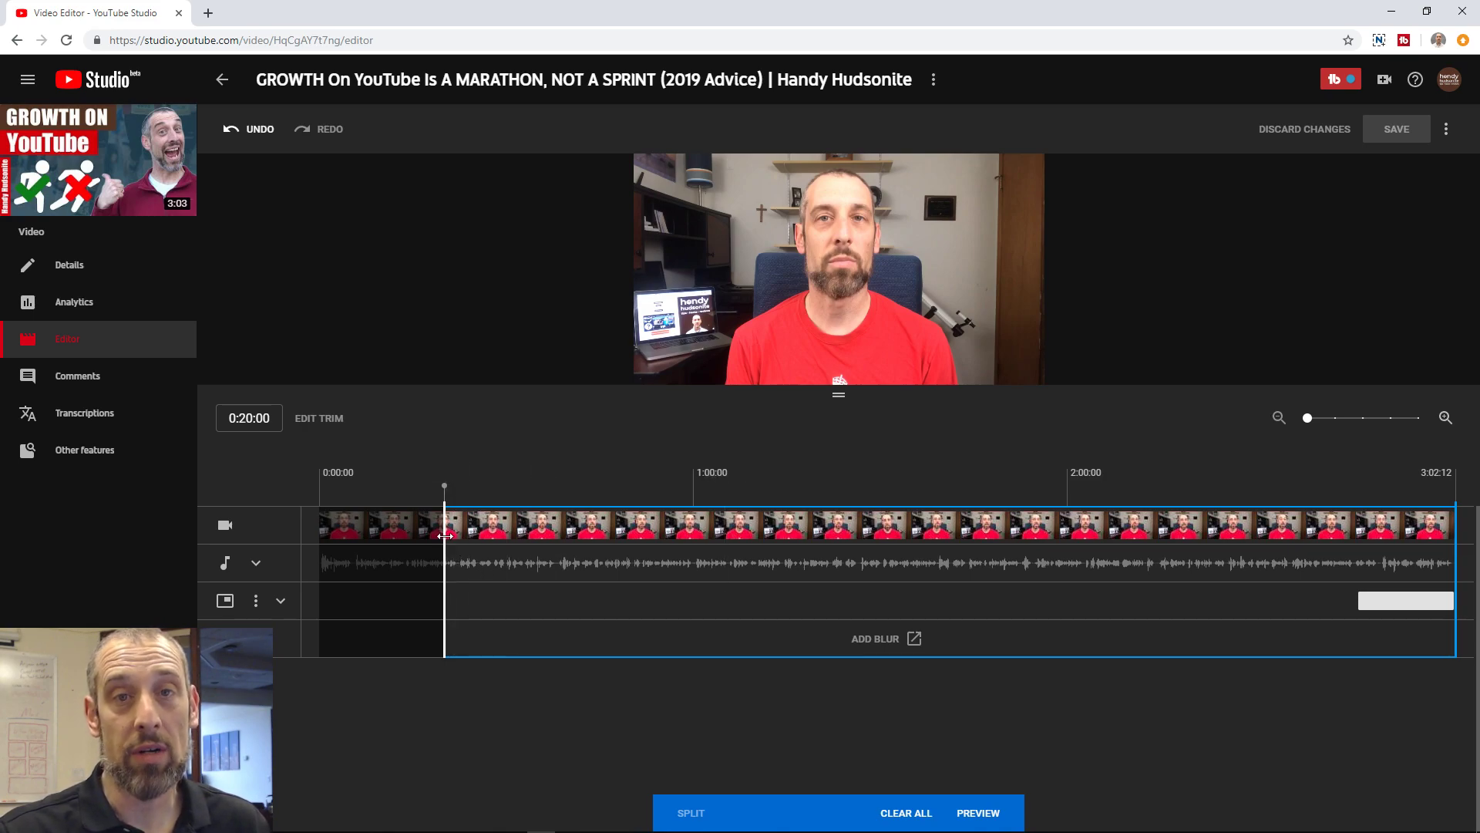
pyautogui.click(981, 814)
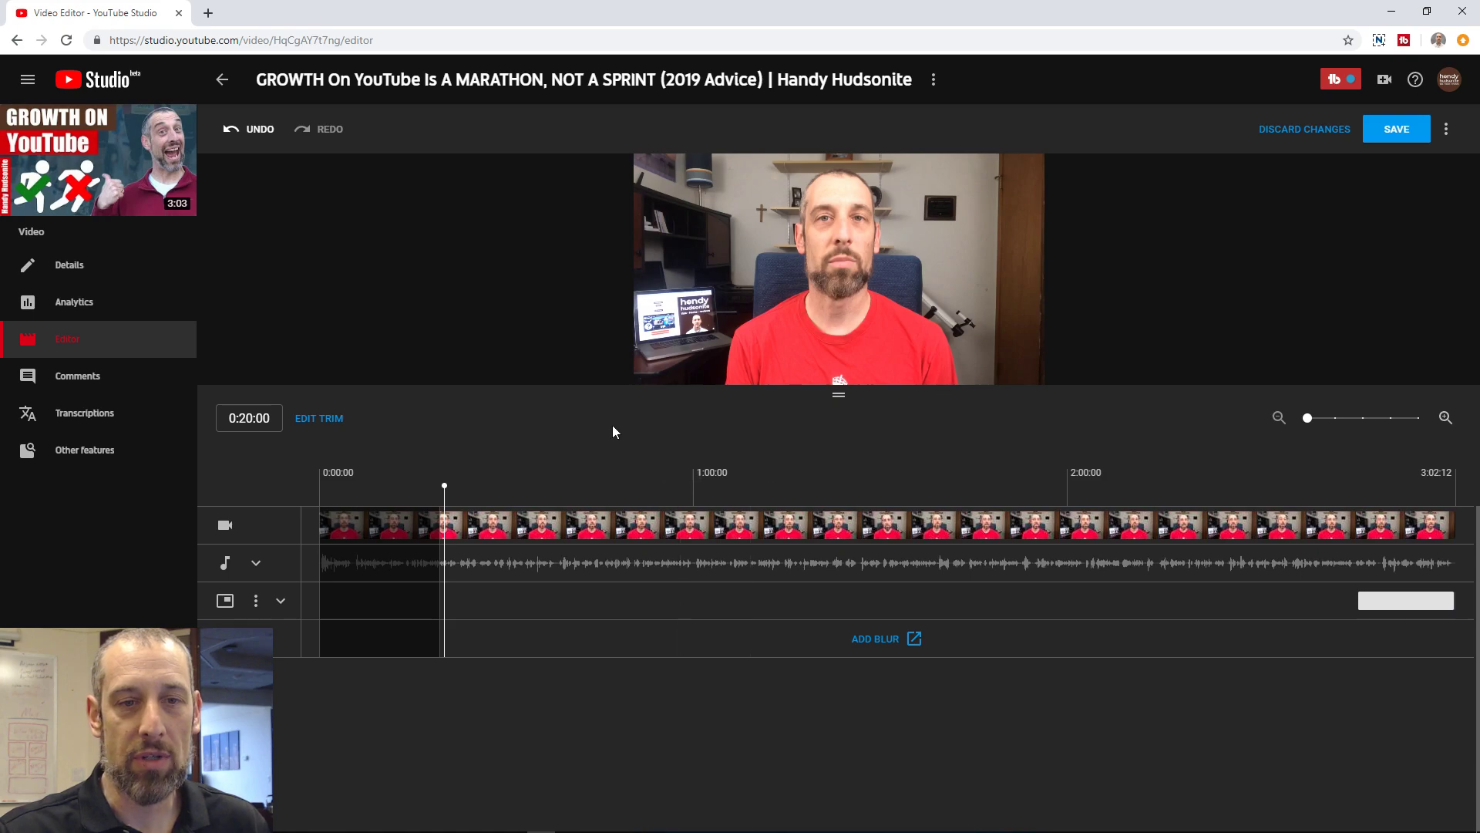
# Step: Play the edited video from 0:00:00 to check the opening cut
pyautogui.moveTo(445, 486); pyautogui.dragTo(298, 486)
pyautogui.moveTo(815, 344)
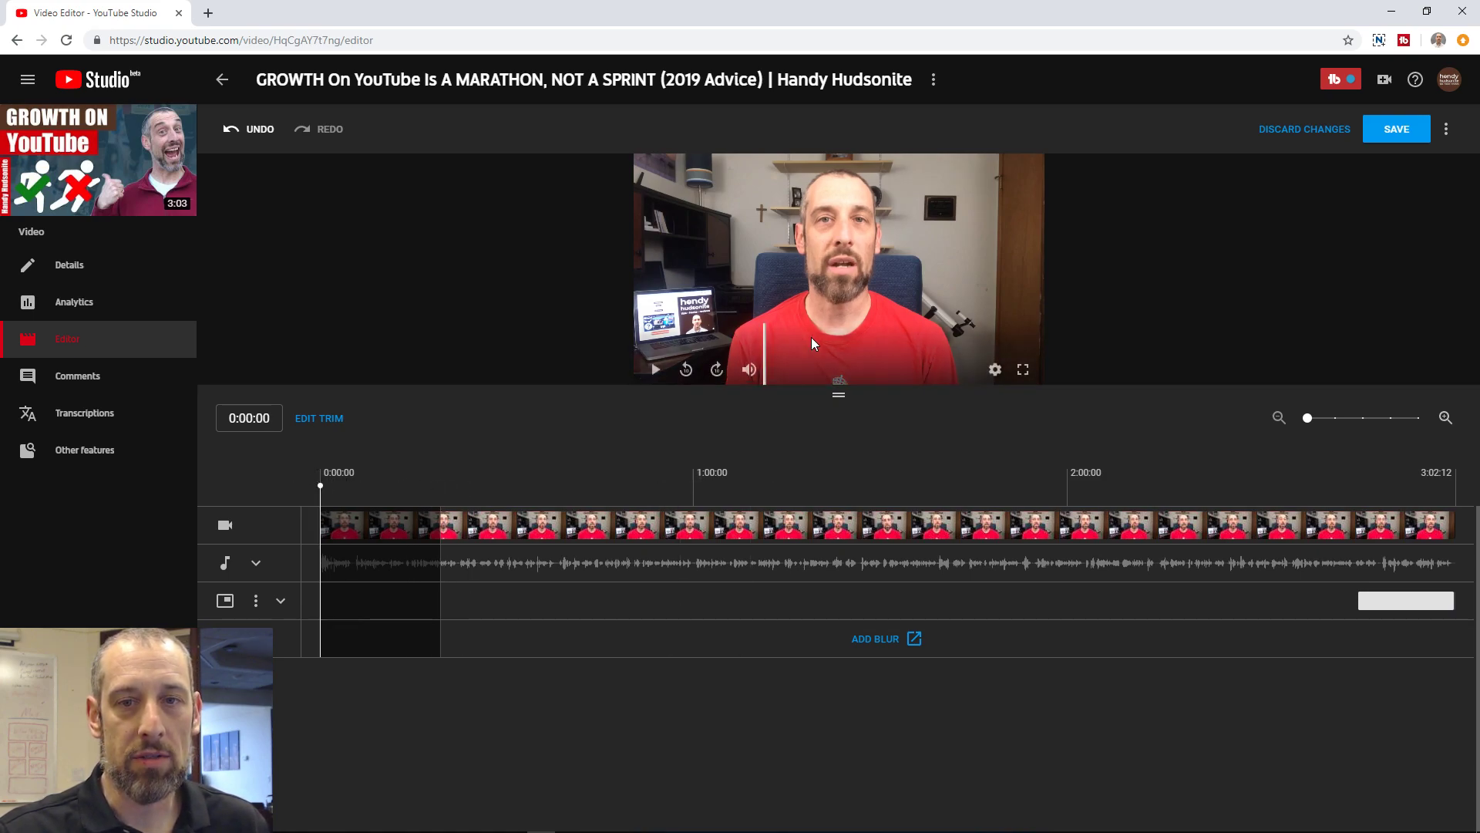
pyautogui.click(655, 374)
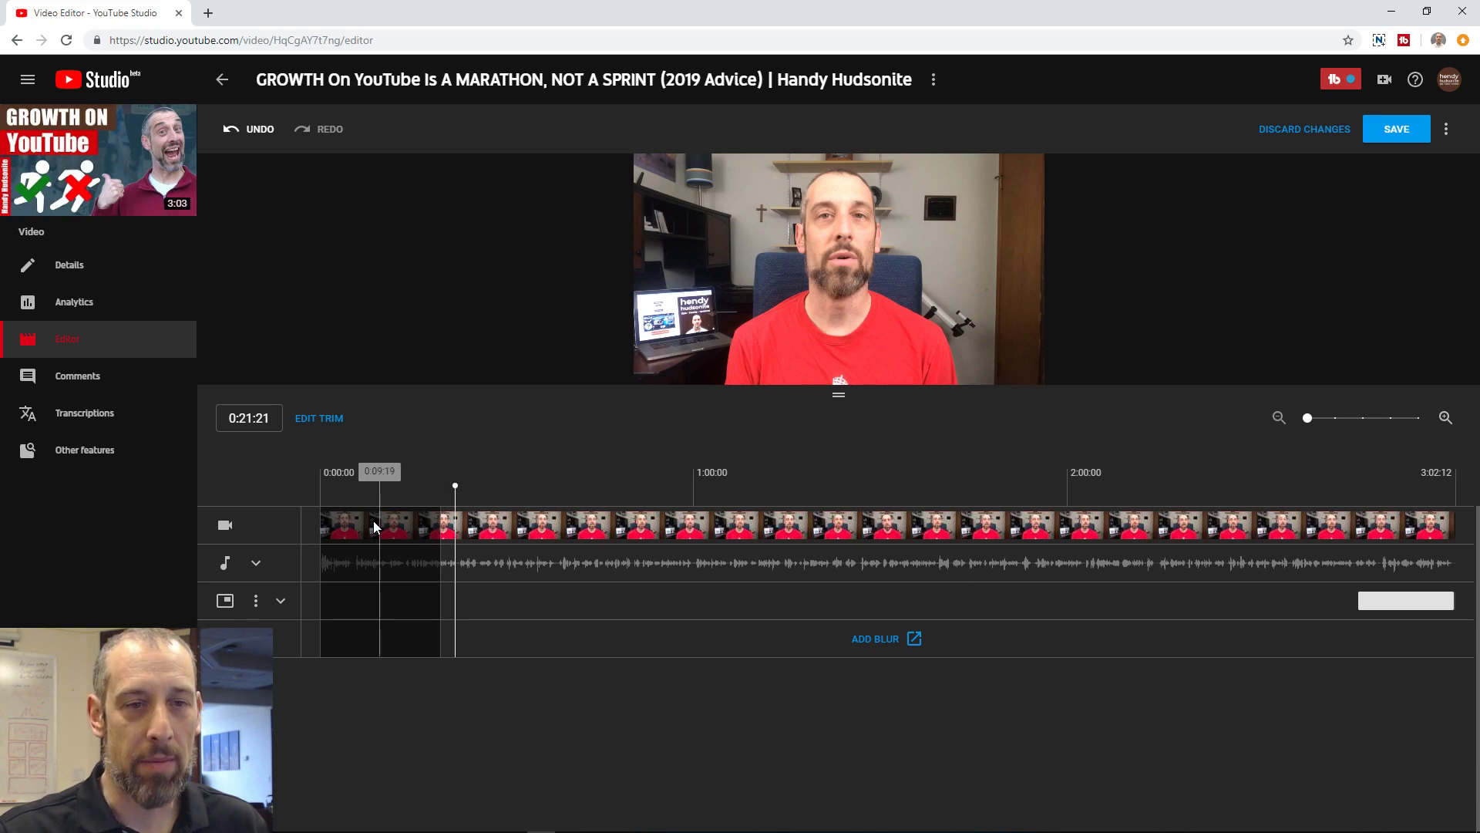
# Step: Reopen the trim for editing, split at 1:04:13 and cut out the section up to 1:11:08
pyautogui.click(322, 421)
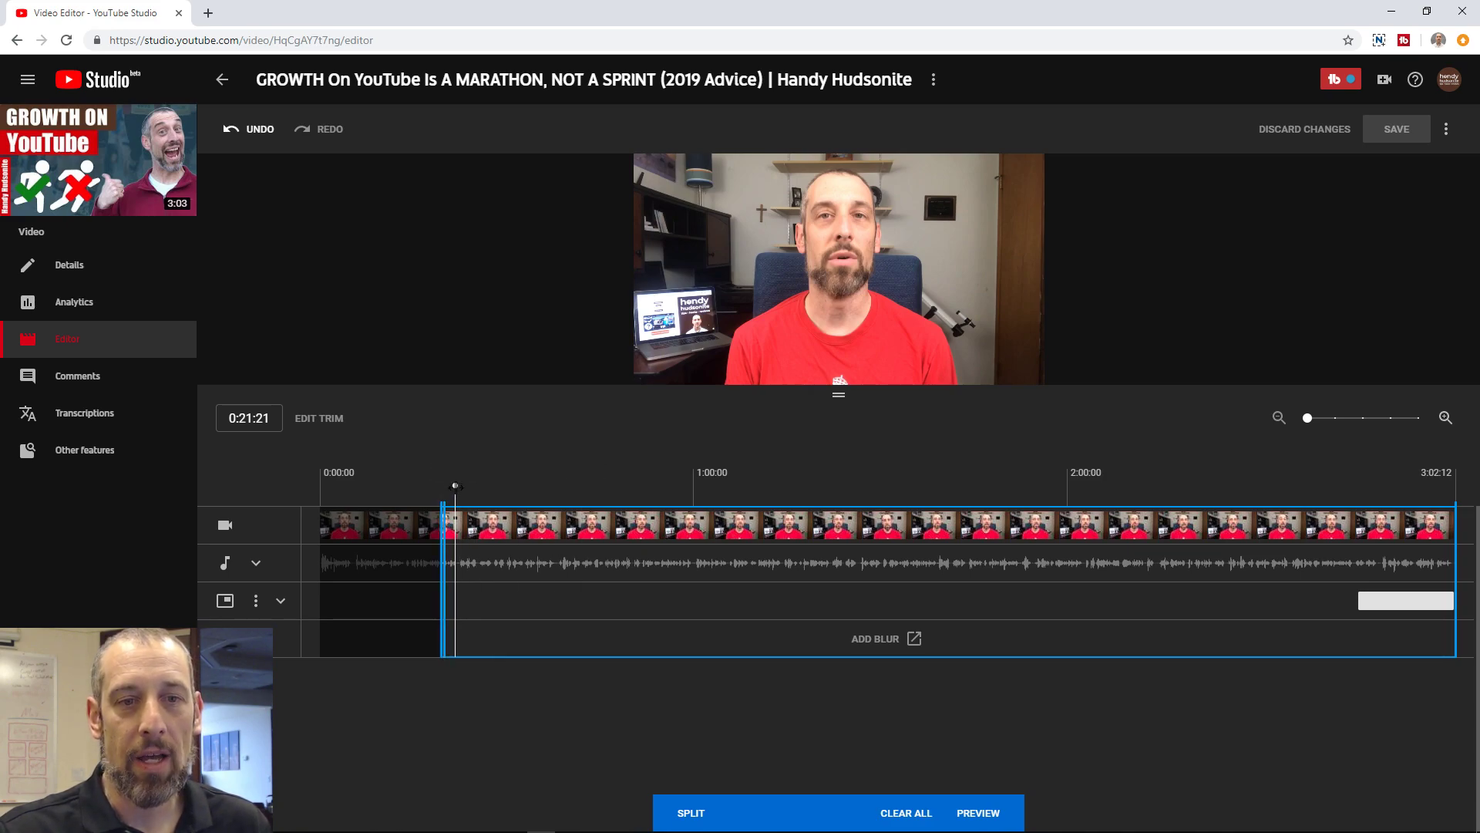
pyautogui.moveTo(455, 485); pyautogui.dragTo(721, 486)
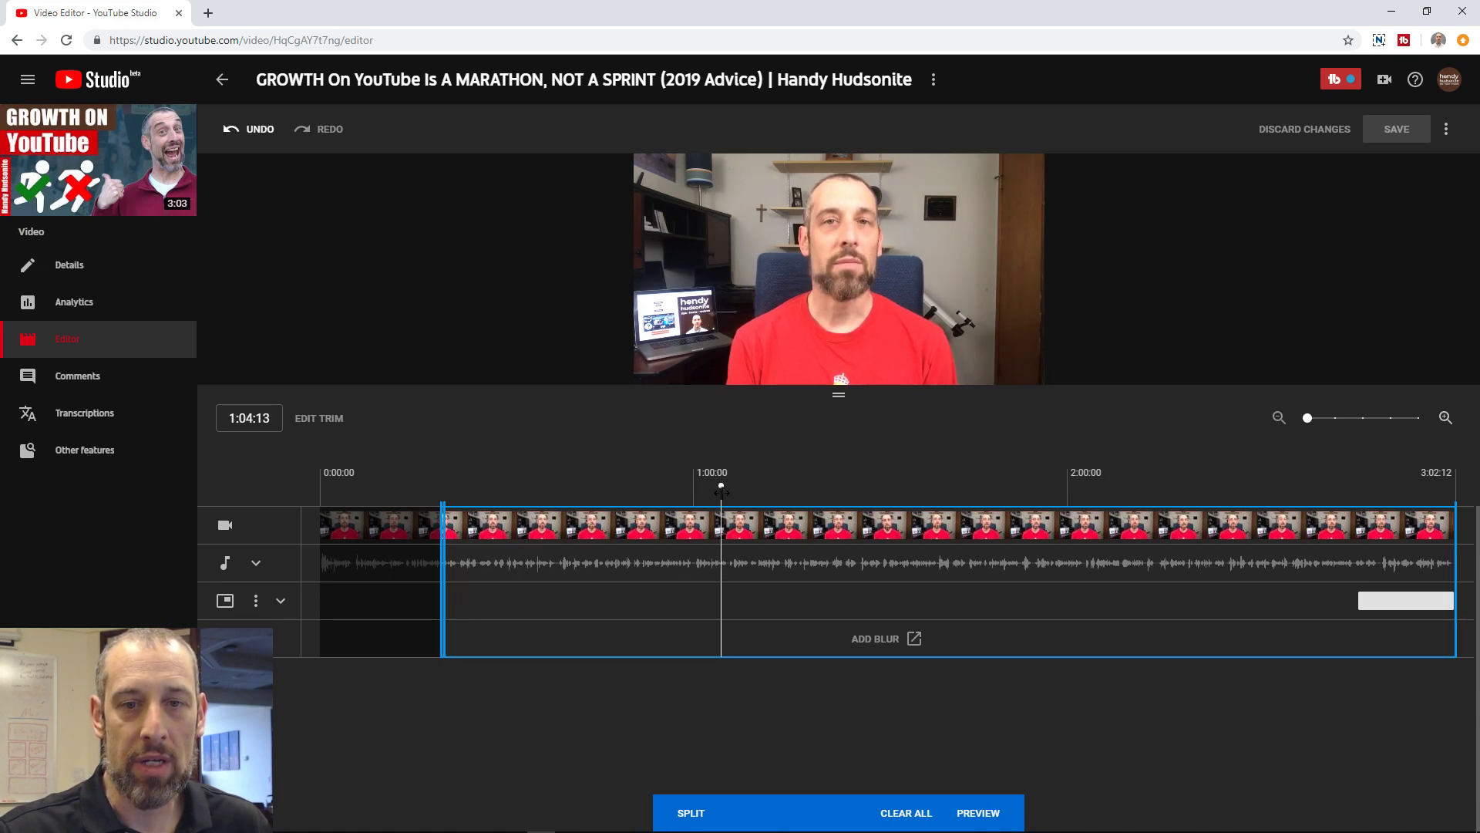
pyautogui.click(688, 811)
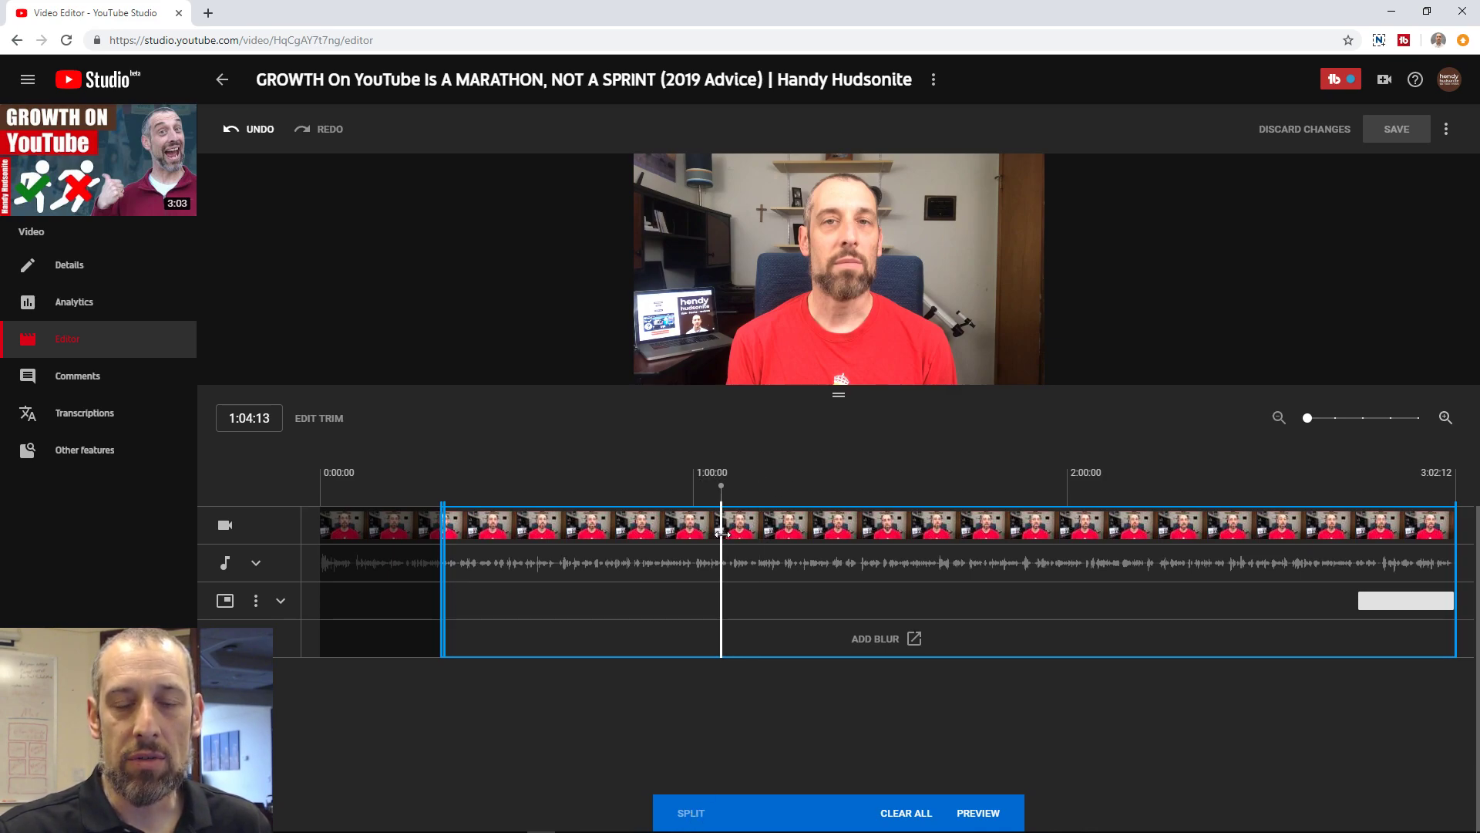
pyautogui.moveTo(723, 534); pyautogui.dragTo(968, 534)
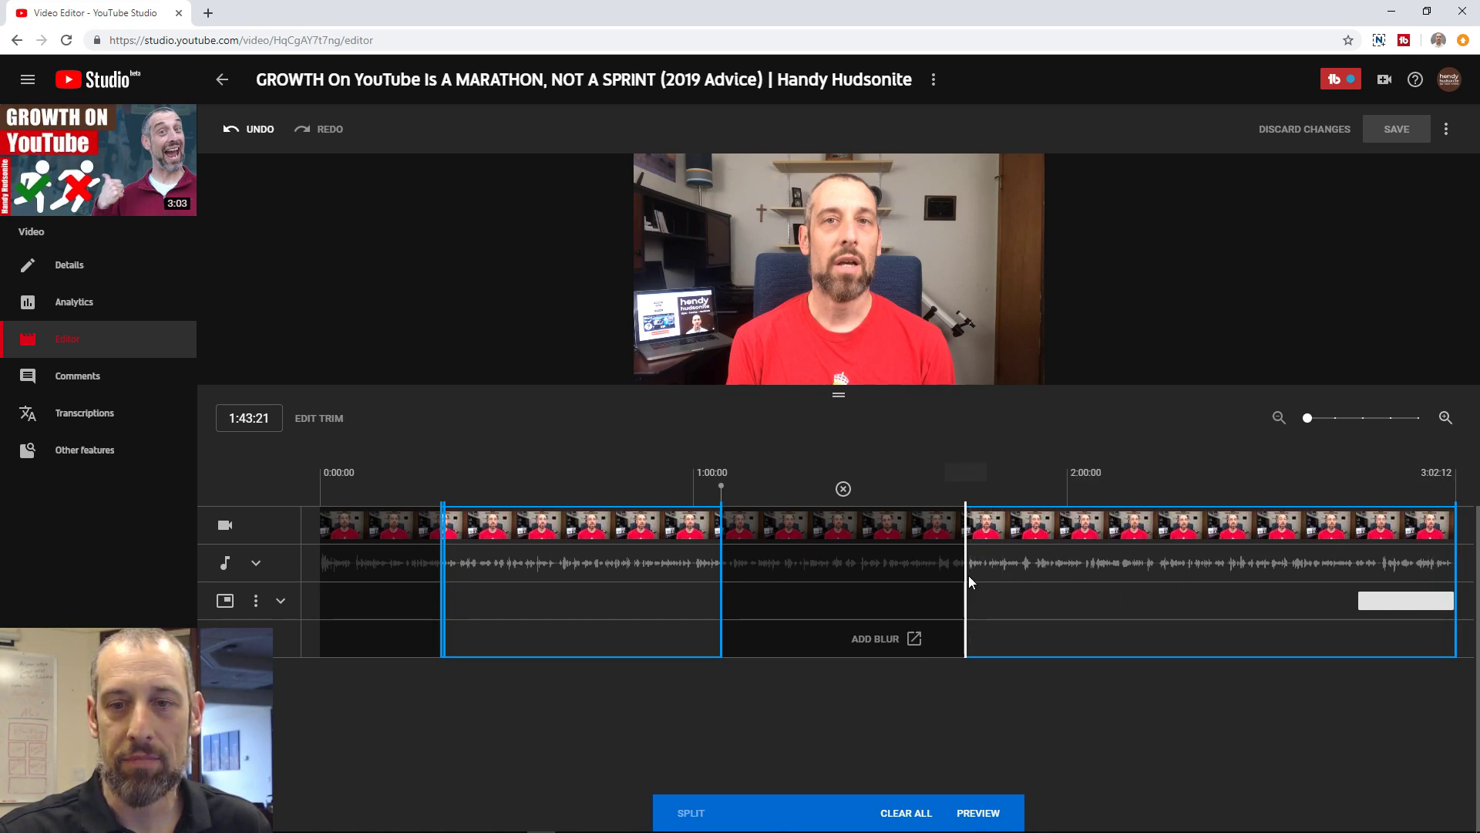
pyautogui.moveTo(966, 573); pyautogui.dragTo(763, 577)
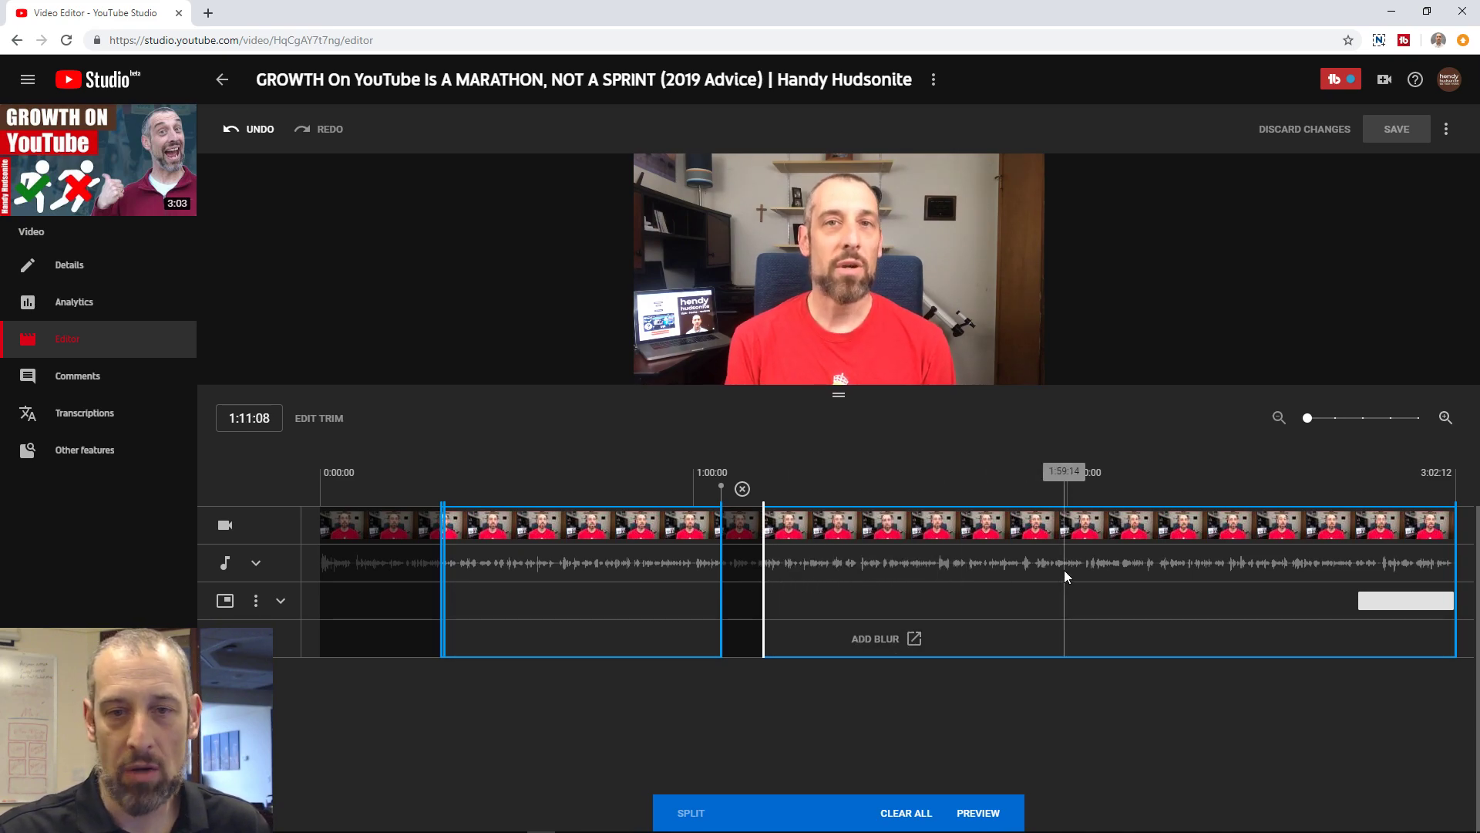
# Step: Split the video at 1:47:03 and cut out the section up to 1:58:07
pyautogui.click(987, 488)
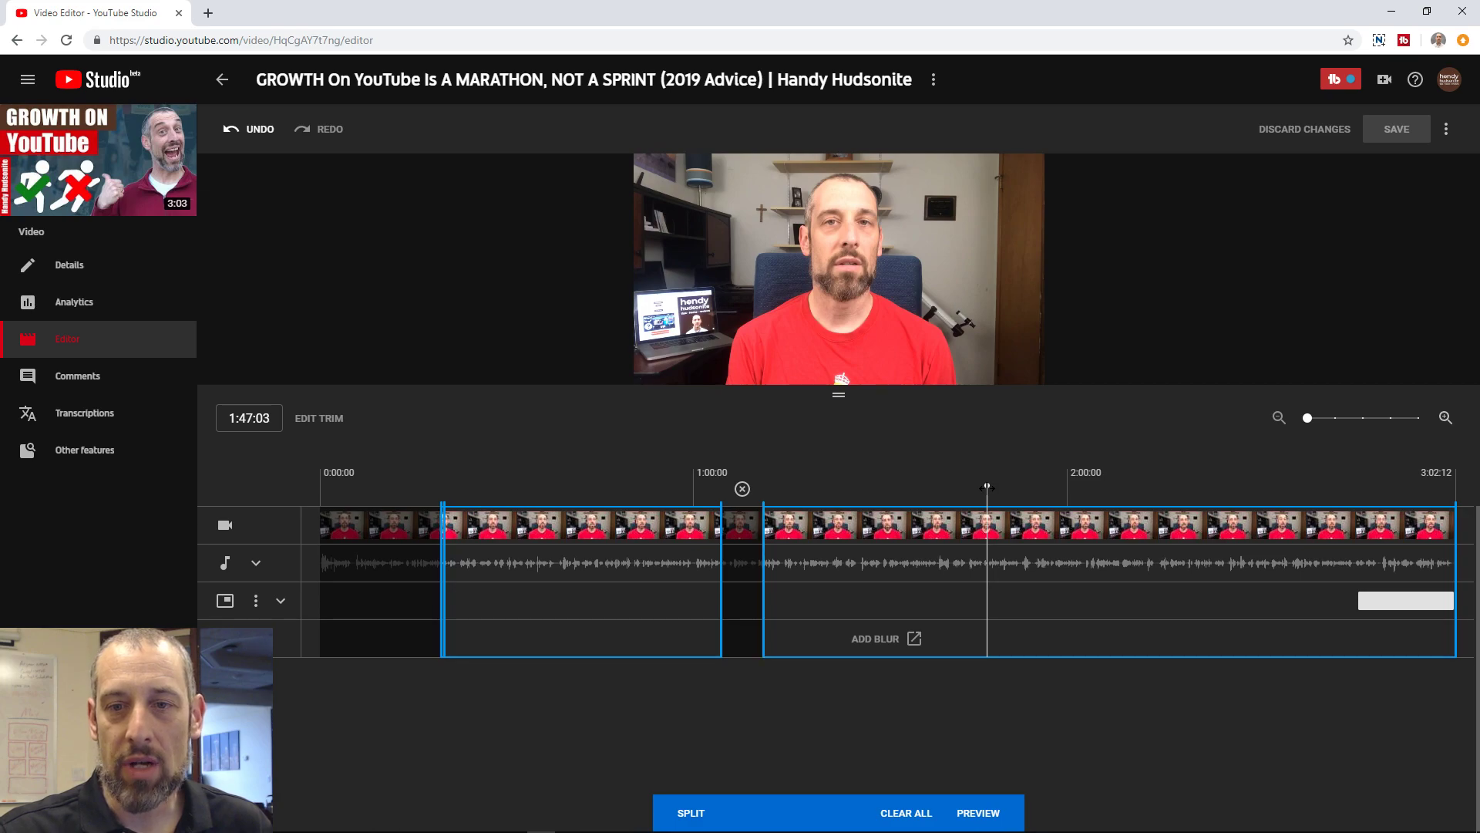
pyautogui.click(691, 811)
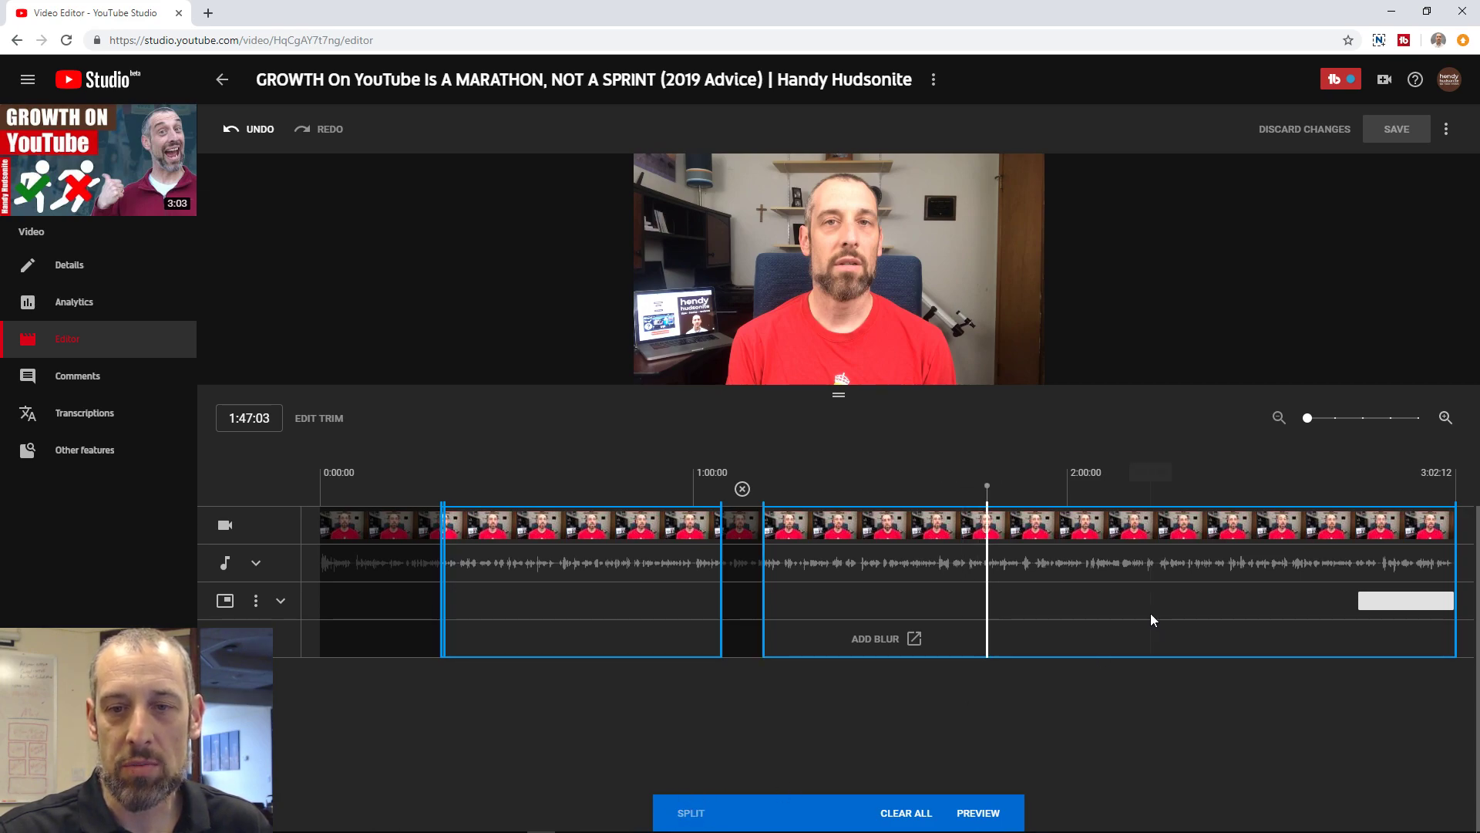
pyautogui.moveTo(989, 559); pyautogui.dragTo(1056, 558)
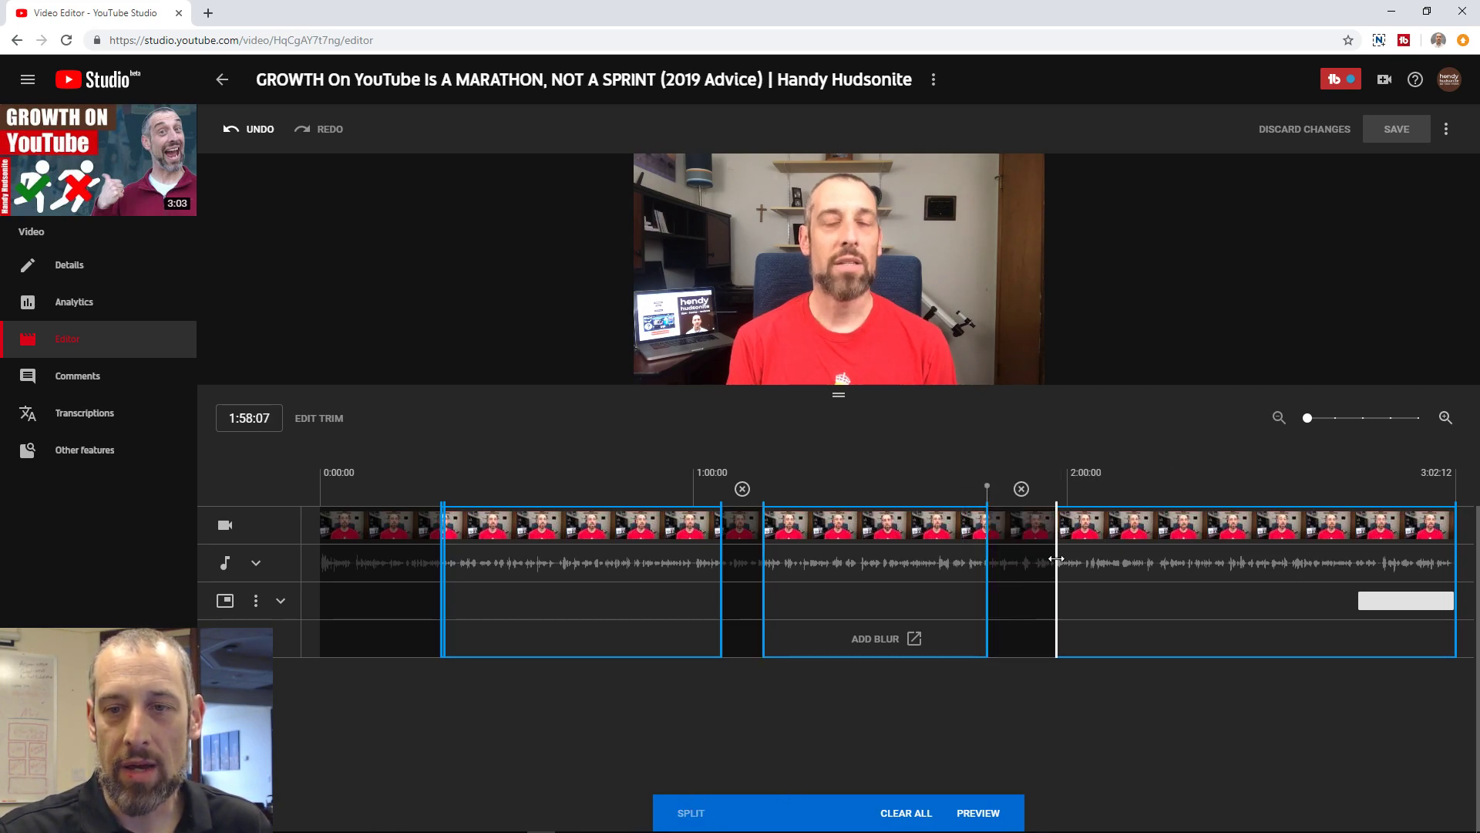
# Step: Split the video at 2:22:27 and cut out the section up to 2:30:20
pyautogui.click(1210, 479)
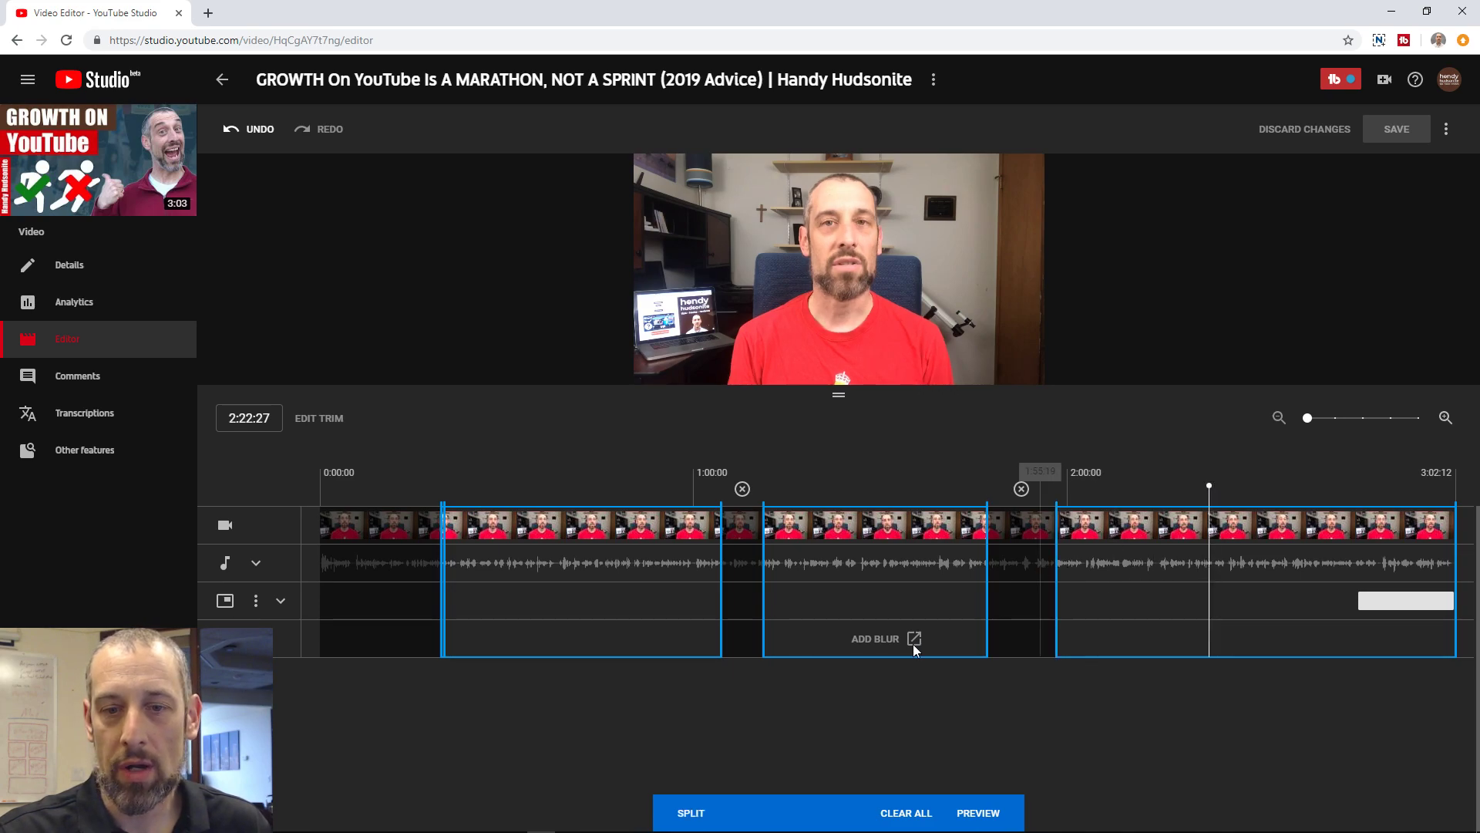
pyautogui.click(688, 814)
pyautogui.moveTo(1209, 551); pyautogui.dragTo(1265, 551)
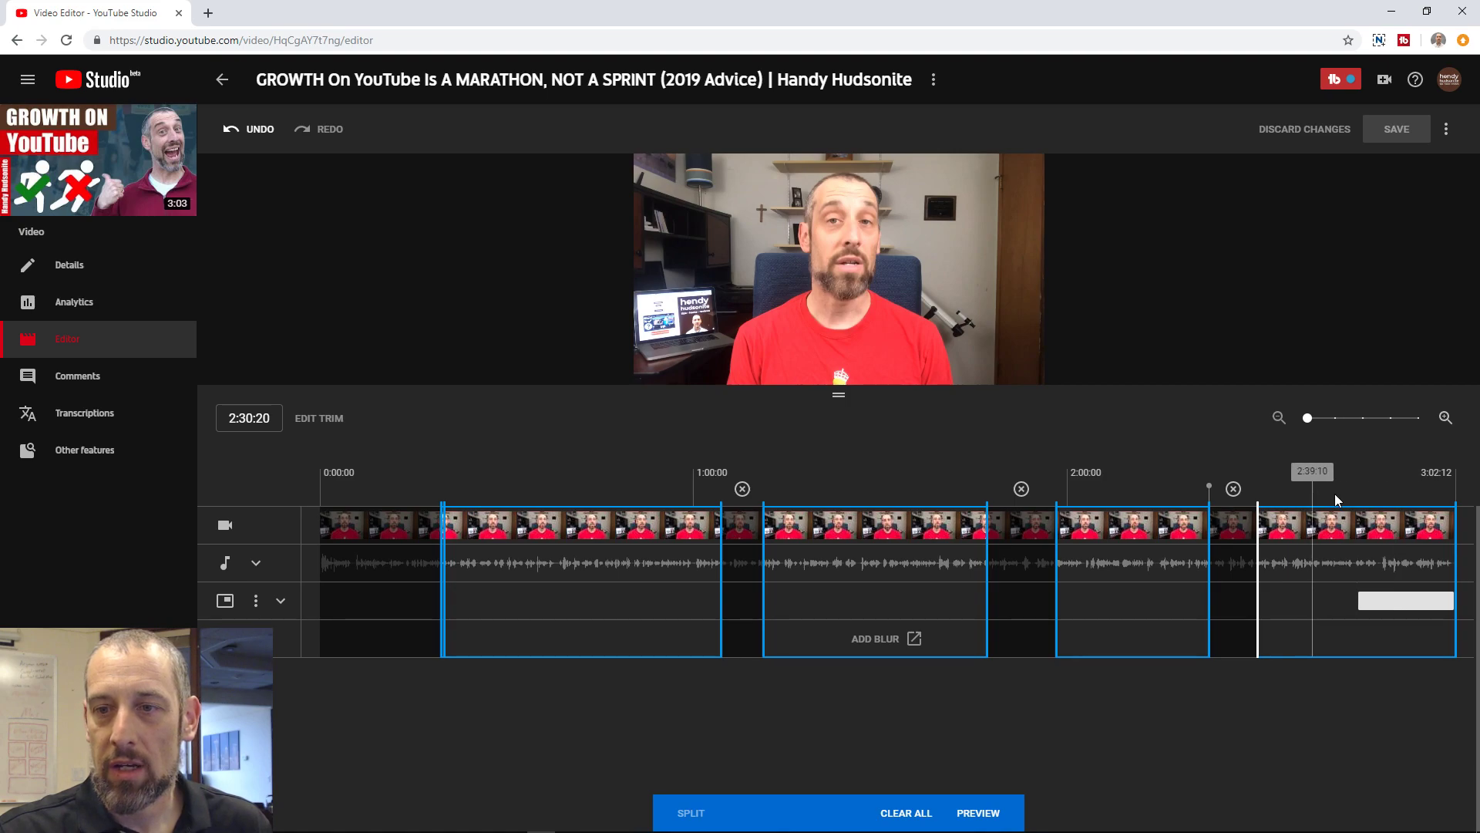
# Step: Try removing the ending by splitting at 2:56:05 and extending the cut to 3:02:12
pyautogui.click(1440, 484)
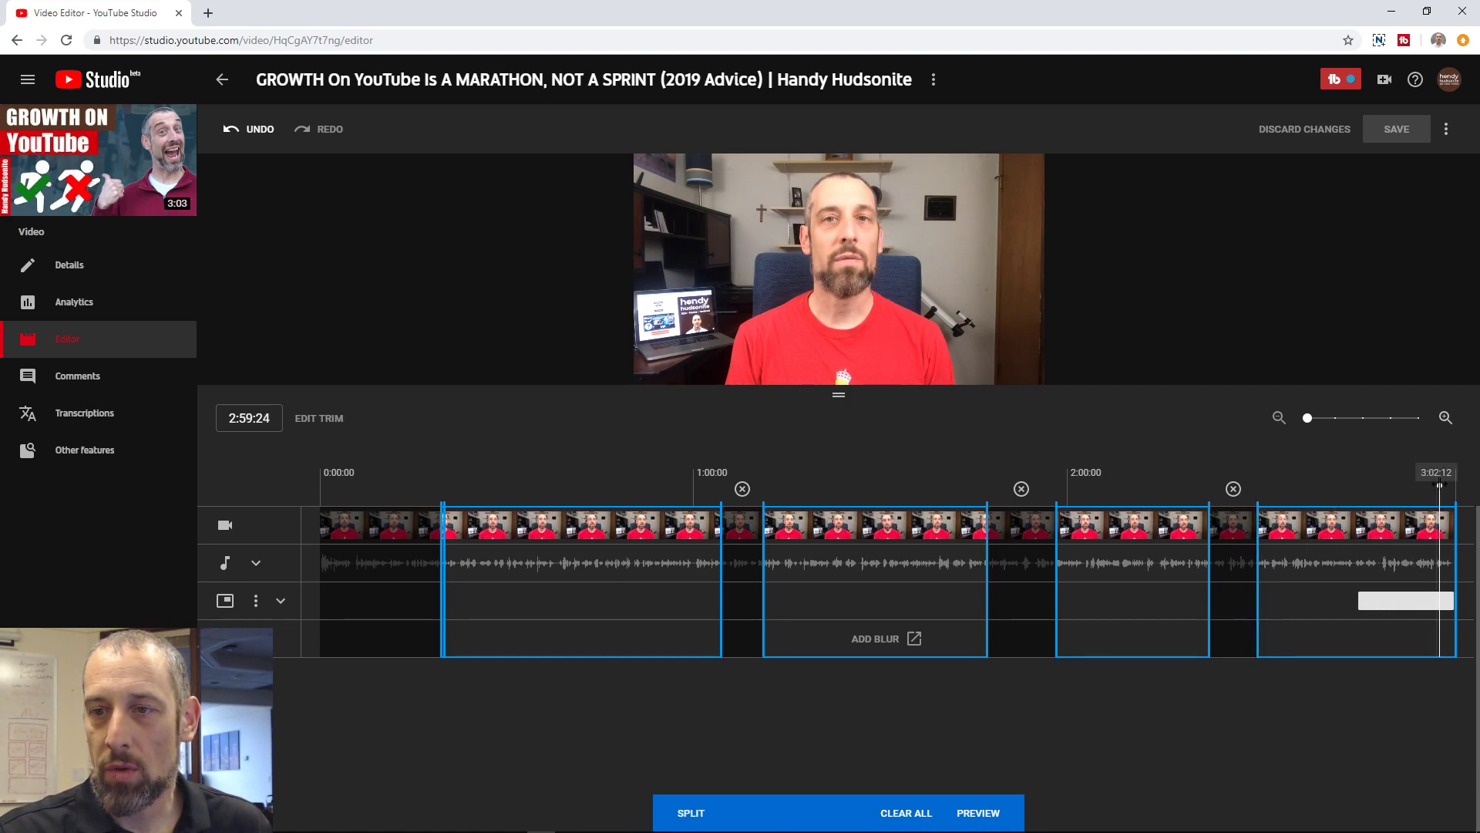
pyautogui.moveTo(1449, 484); pyautogui.dragTo(1464, 482)
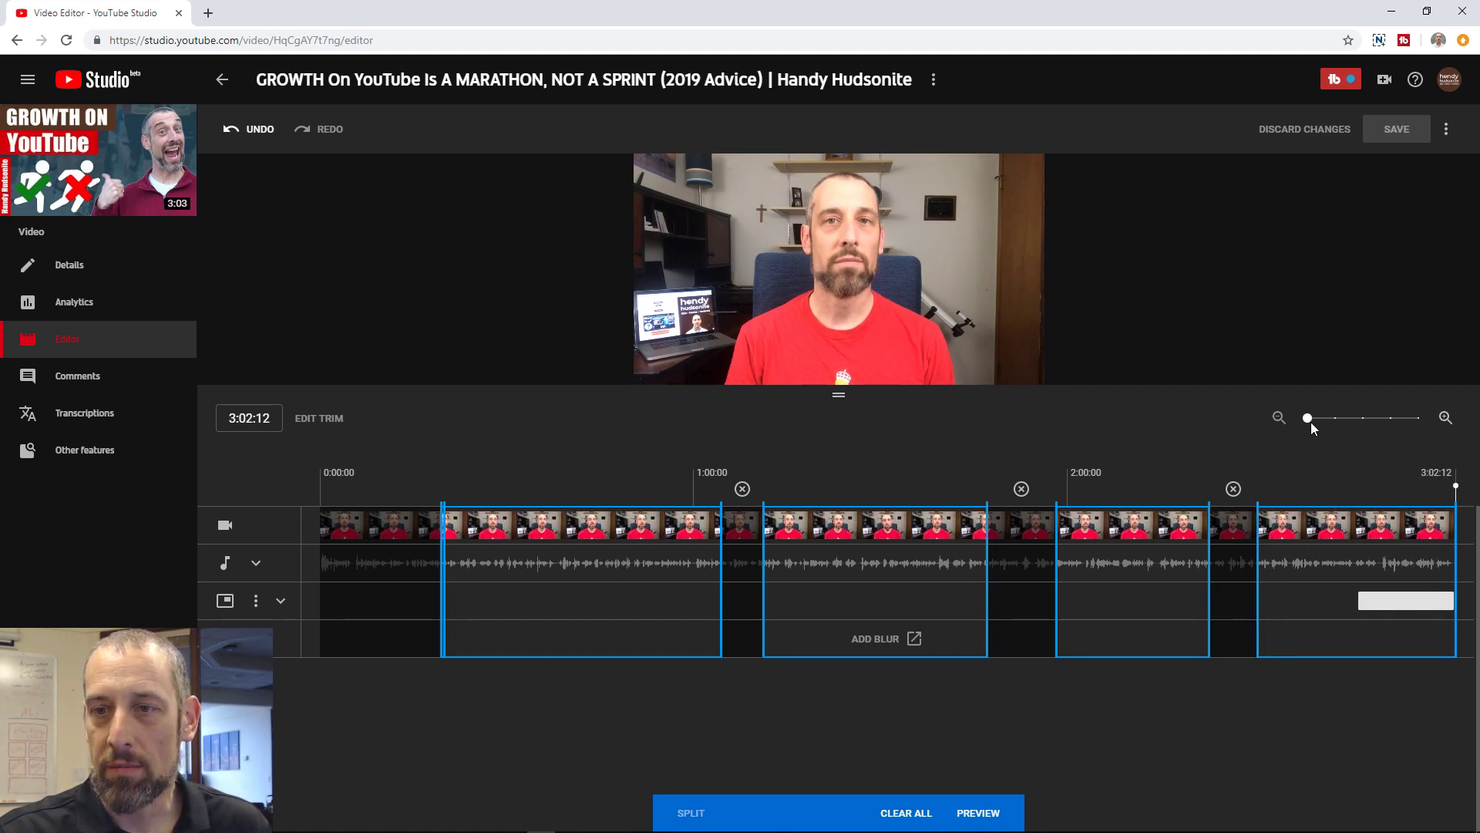
pyautogui.moveTo(1308, 417); pyautogui.dragTo(1362, 418)
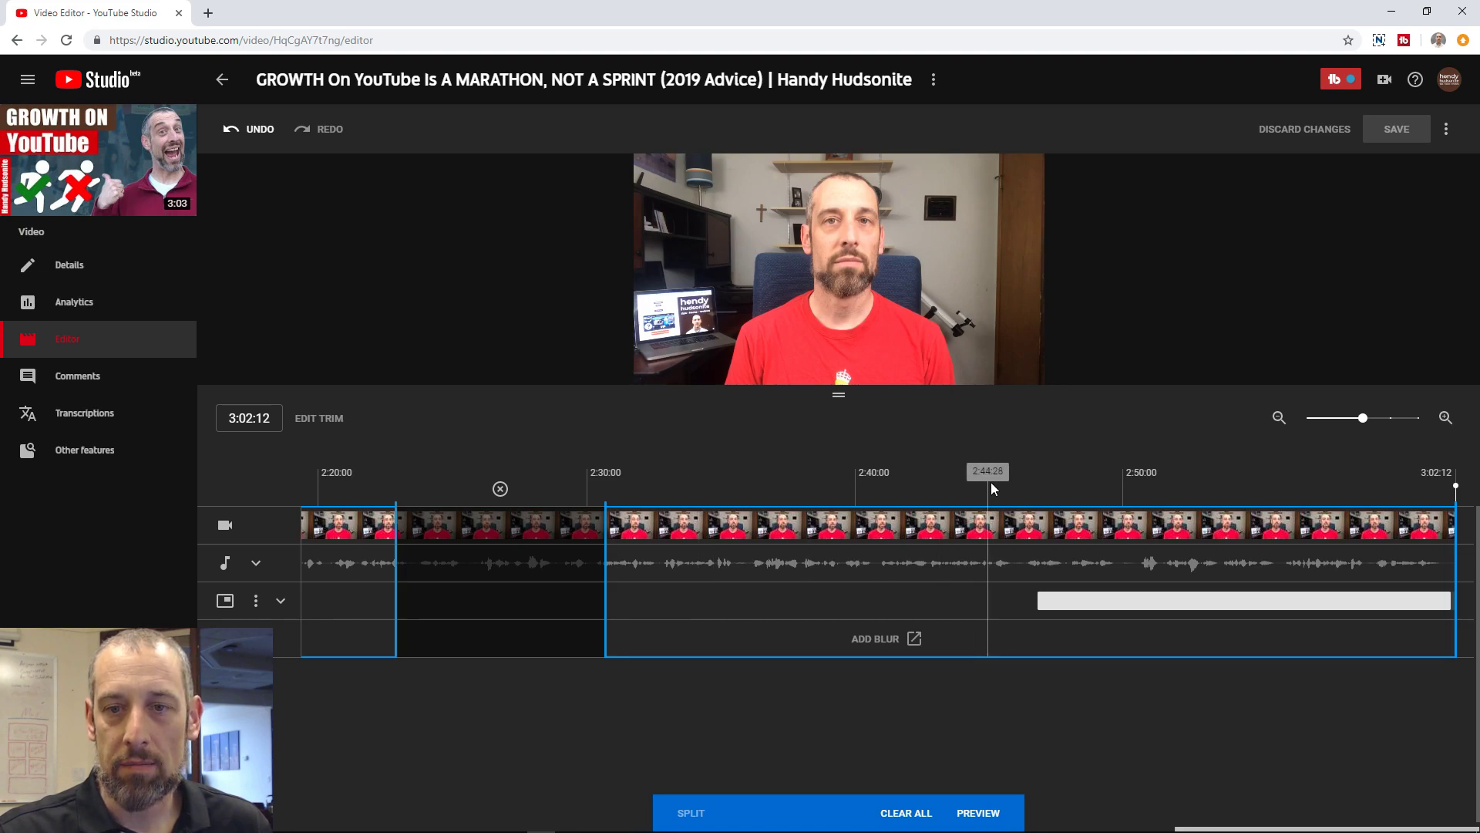
pyautogui.click(1289, 484)
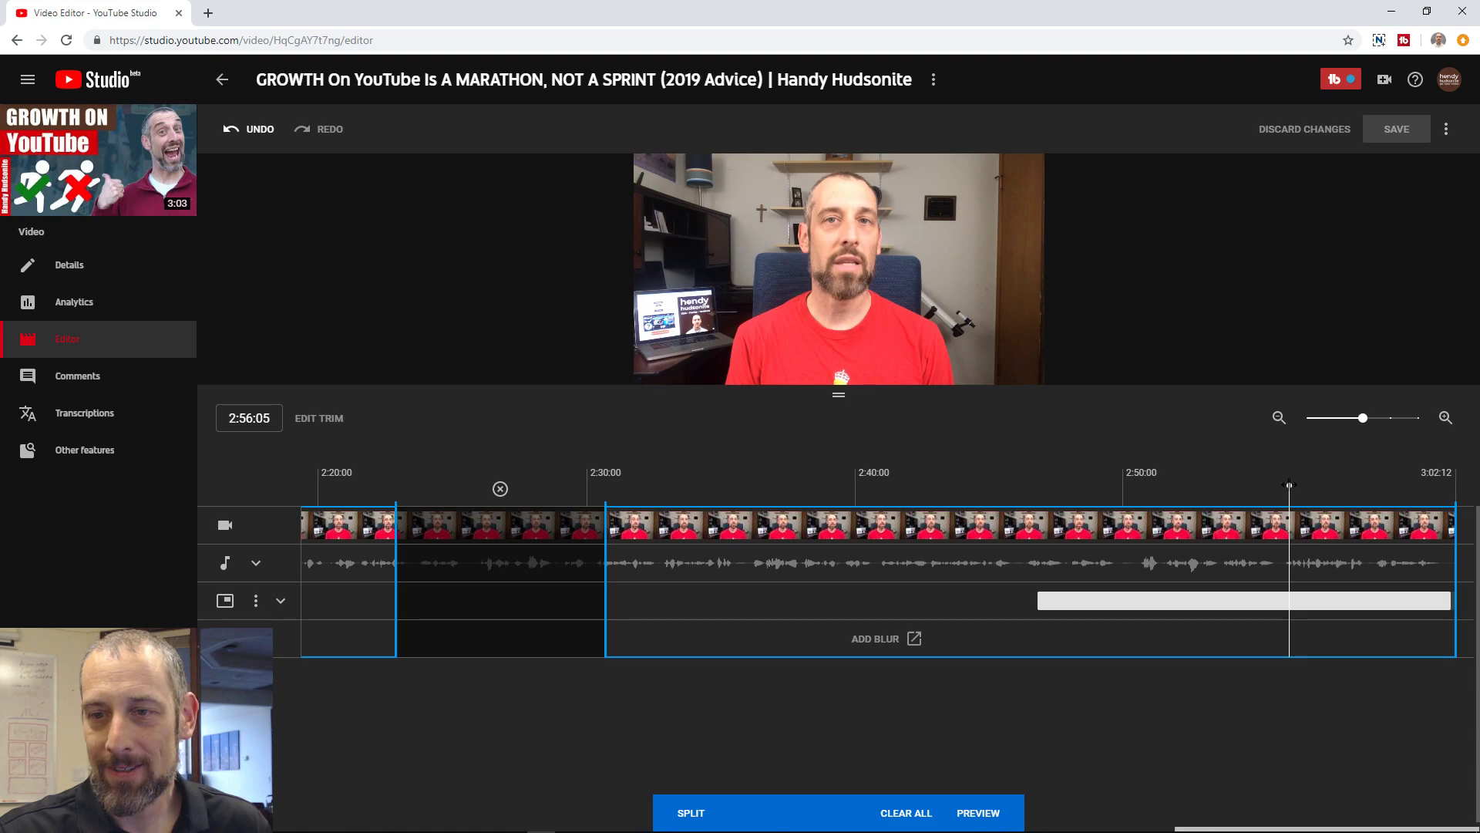
pyautogui.click(692, 814)
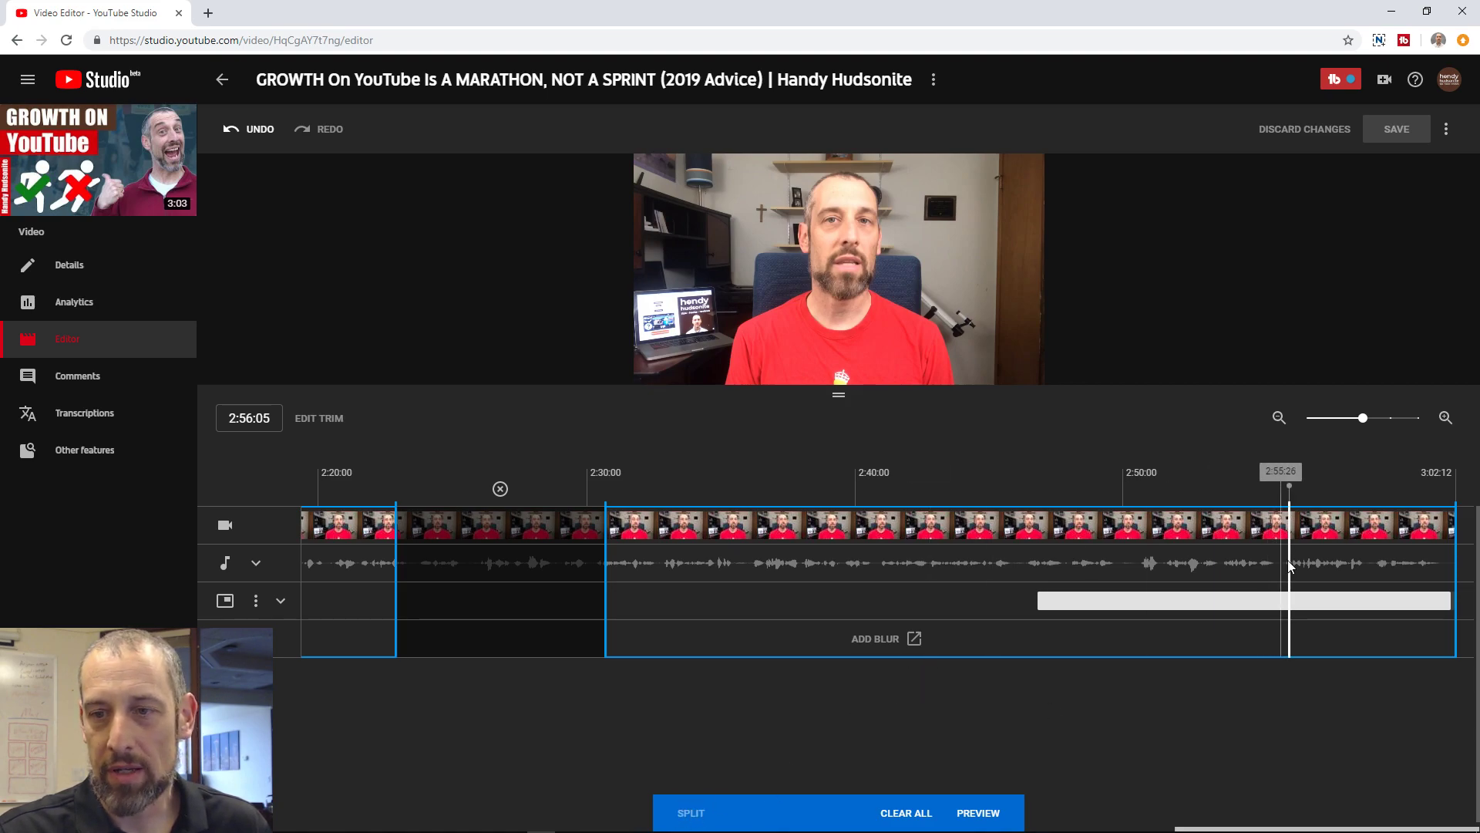
pyautogui.moveTo(1290, 558); pyautogui.dragTo(1459, 550)
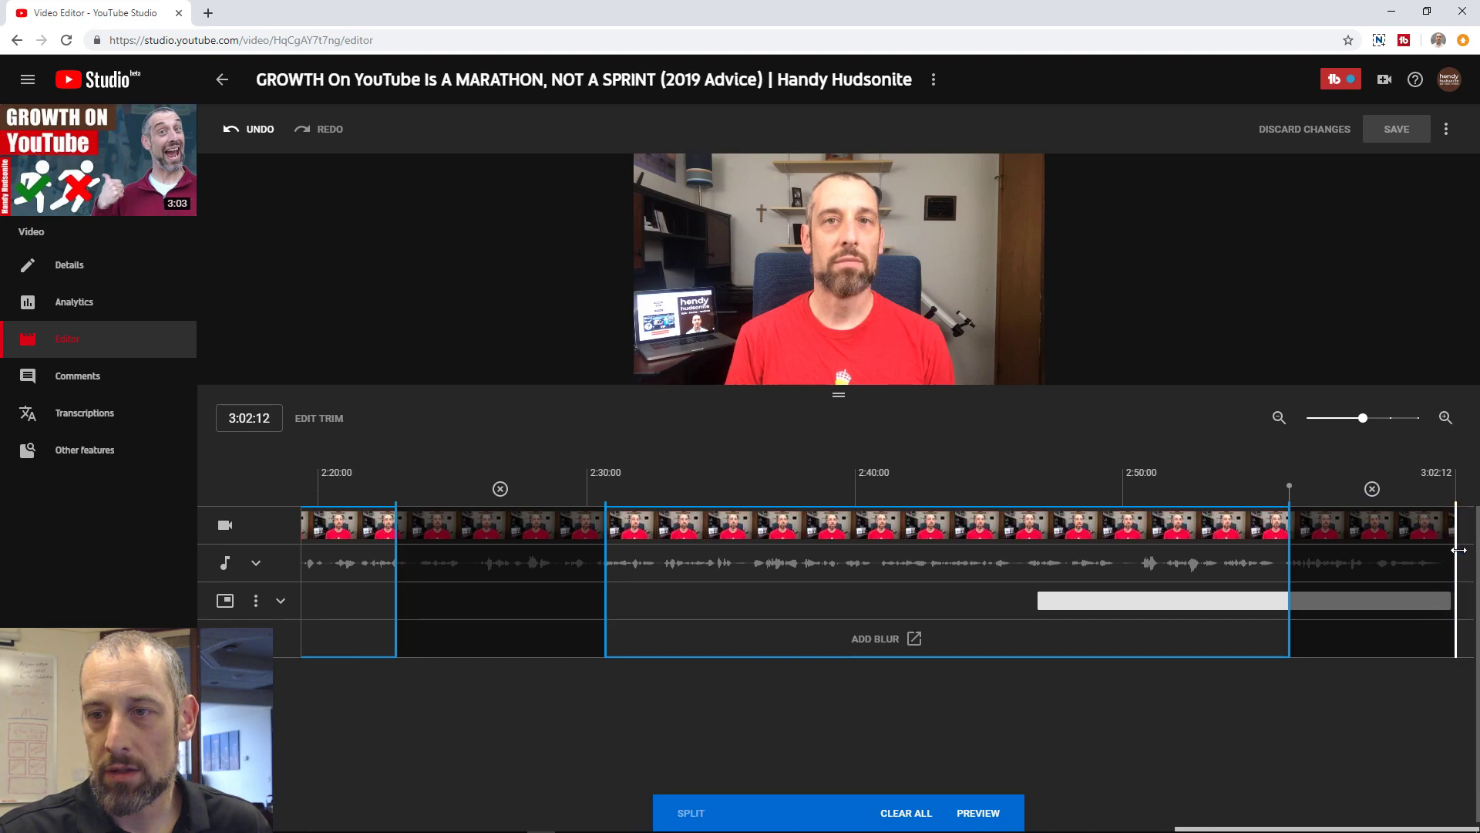
# Step: Play back the ending, restore the section cut after 2:56:05, and trim the video's end to 2:56:10 instead
pyautogui.click(1256, 488)
pyautogui.click(659, 370)
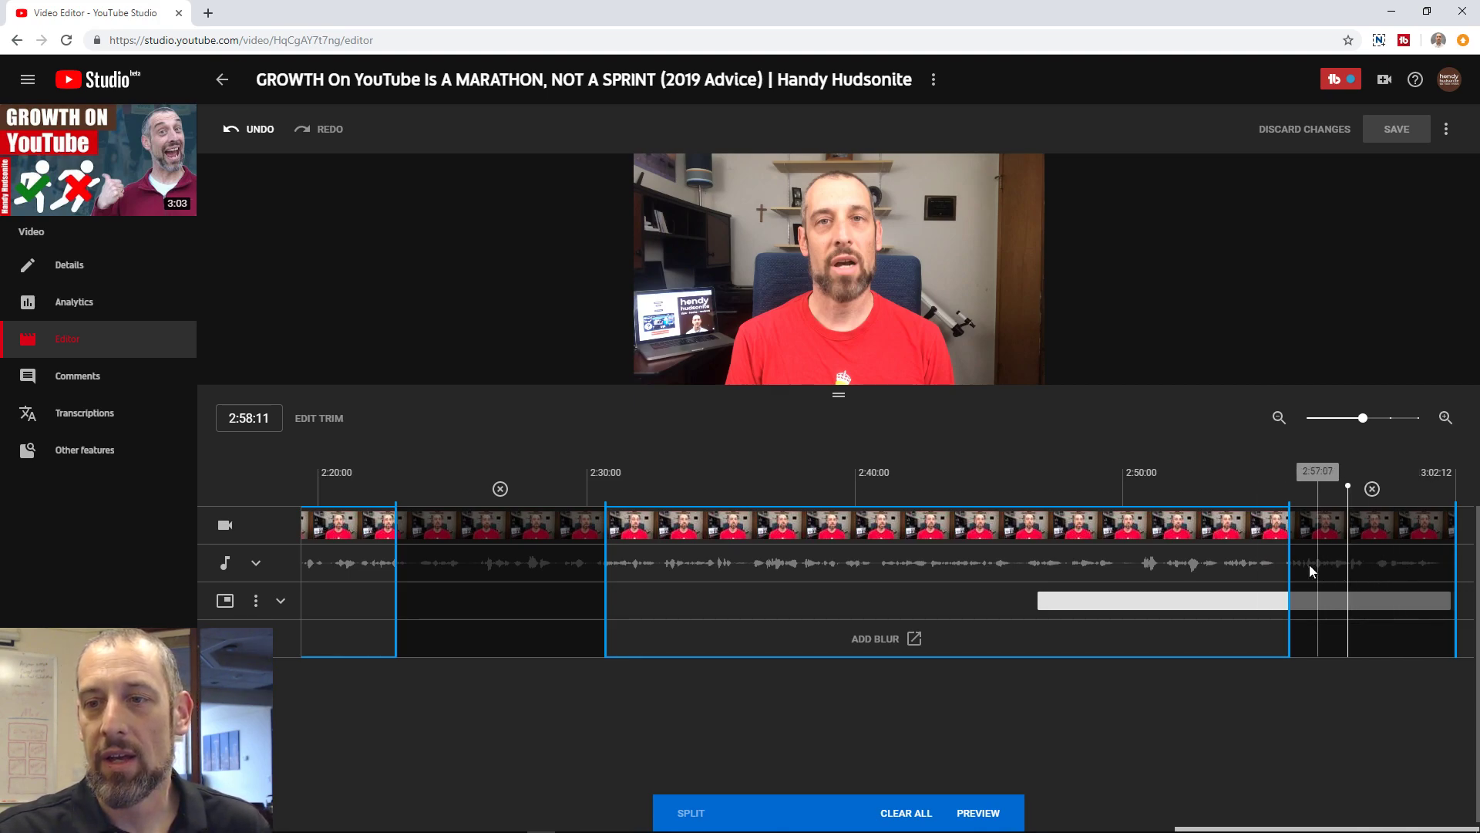
pyautogui.moveTo(1454, 563); pyautogui.dragTo(1288, 562)
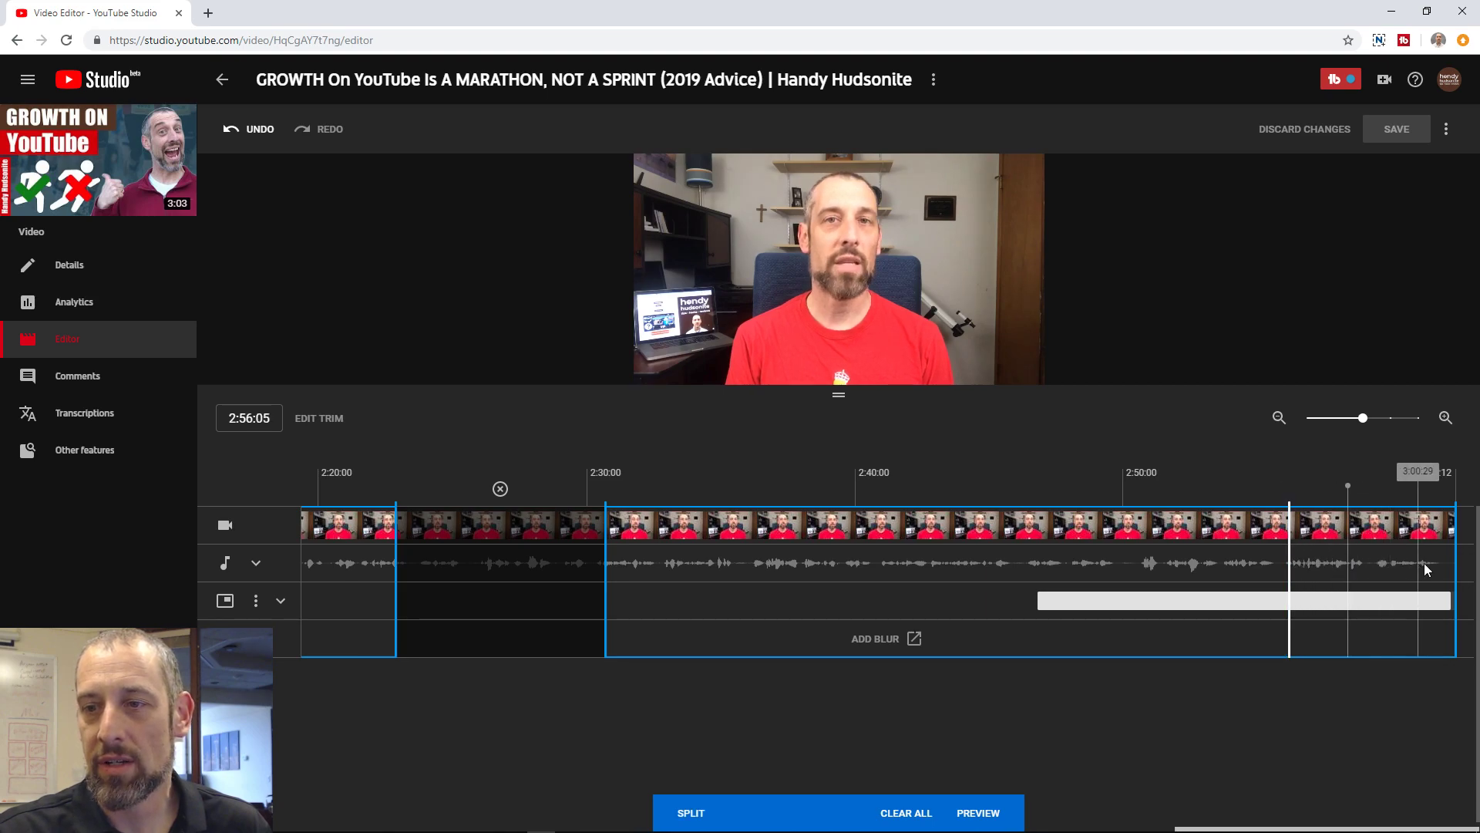
pyautogui.moveTo(1457, 562); pyautogui.dragTo(1294, 567)
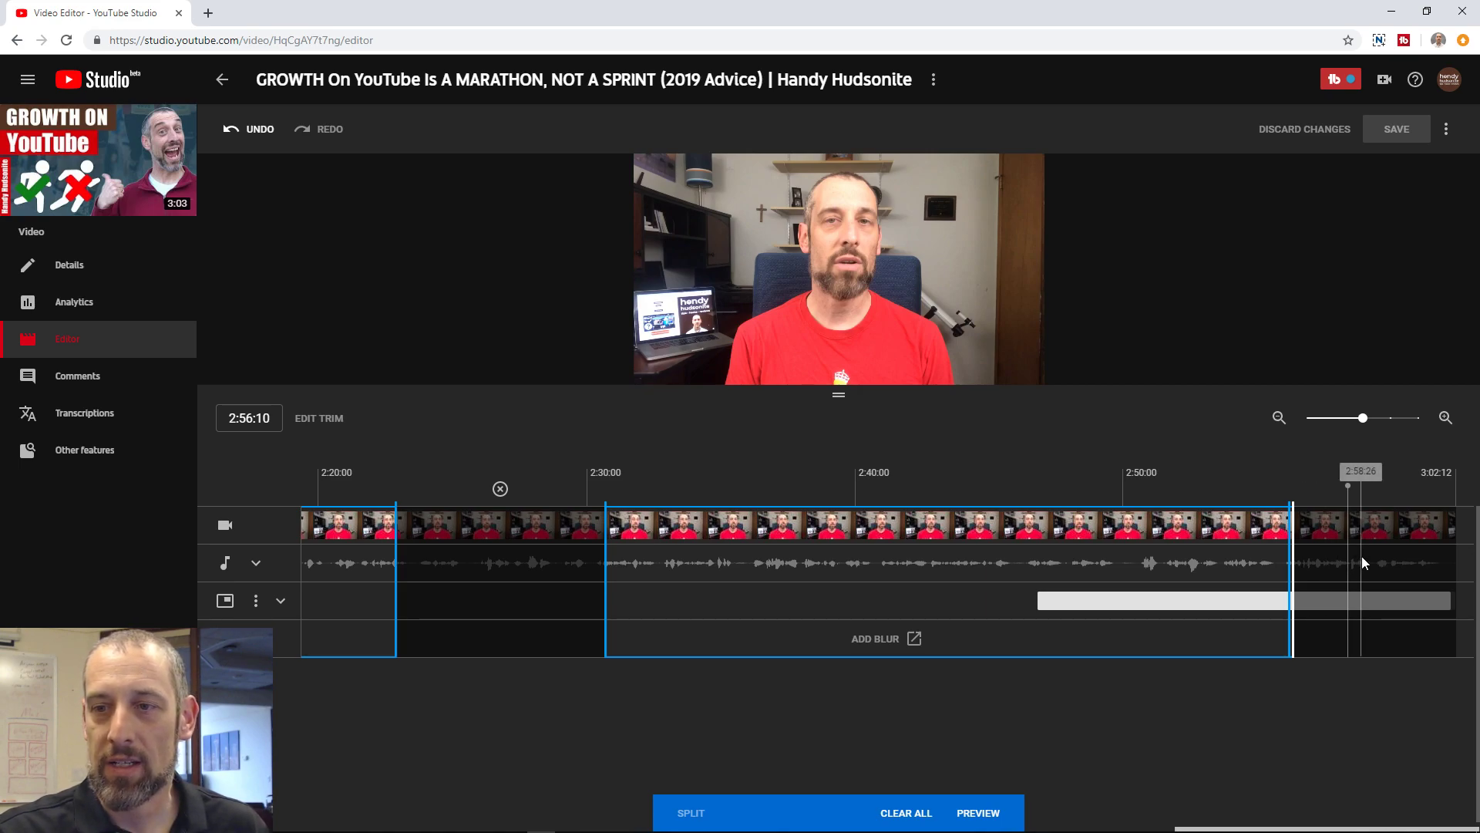
# Step: Play back the trimmed ending from 2:55:00 to check where the video stops
pyautogui.click(1258, 489)
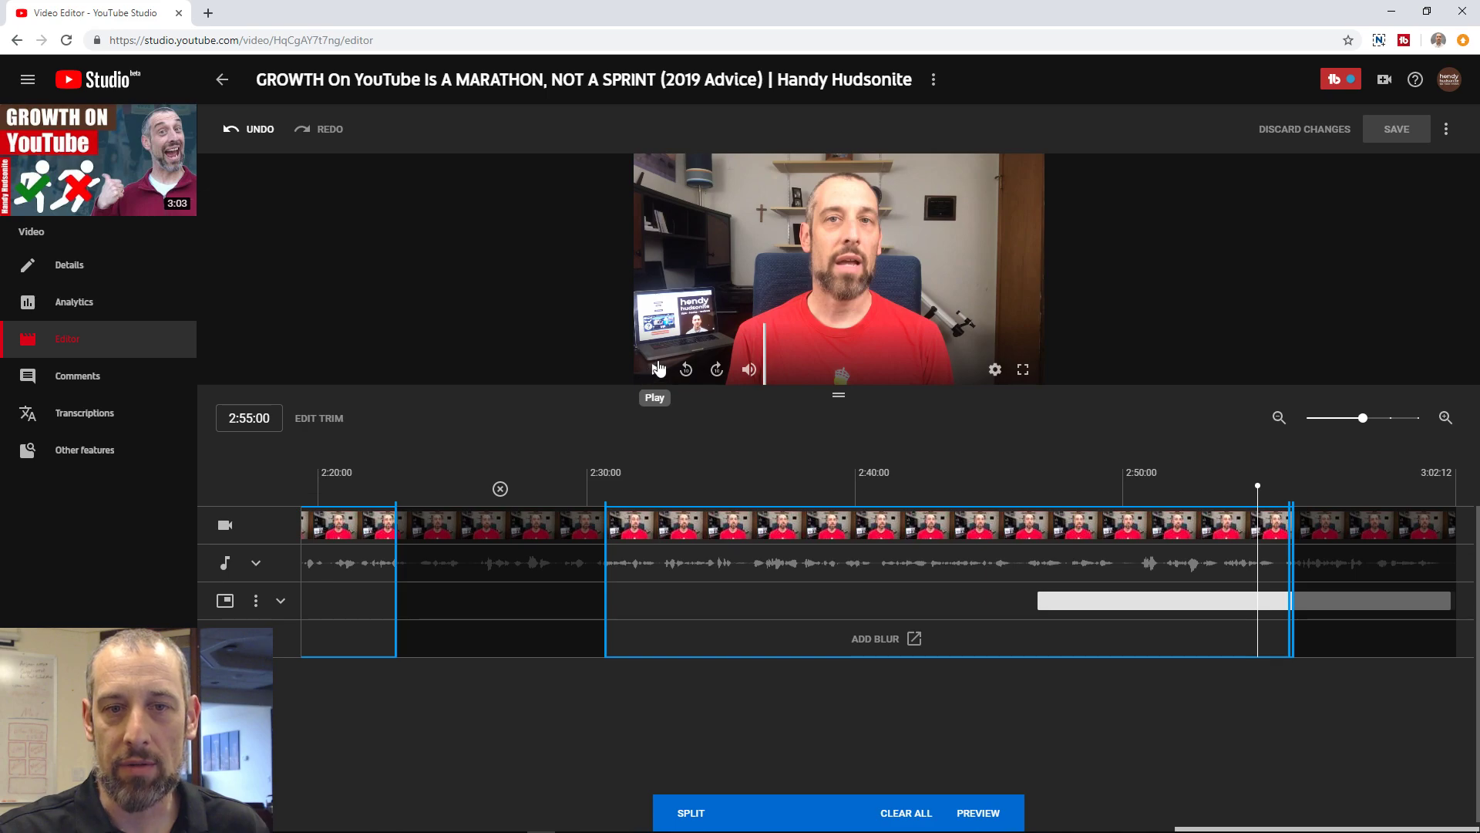
pyautogui.click(658, 369)
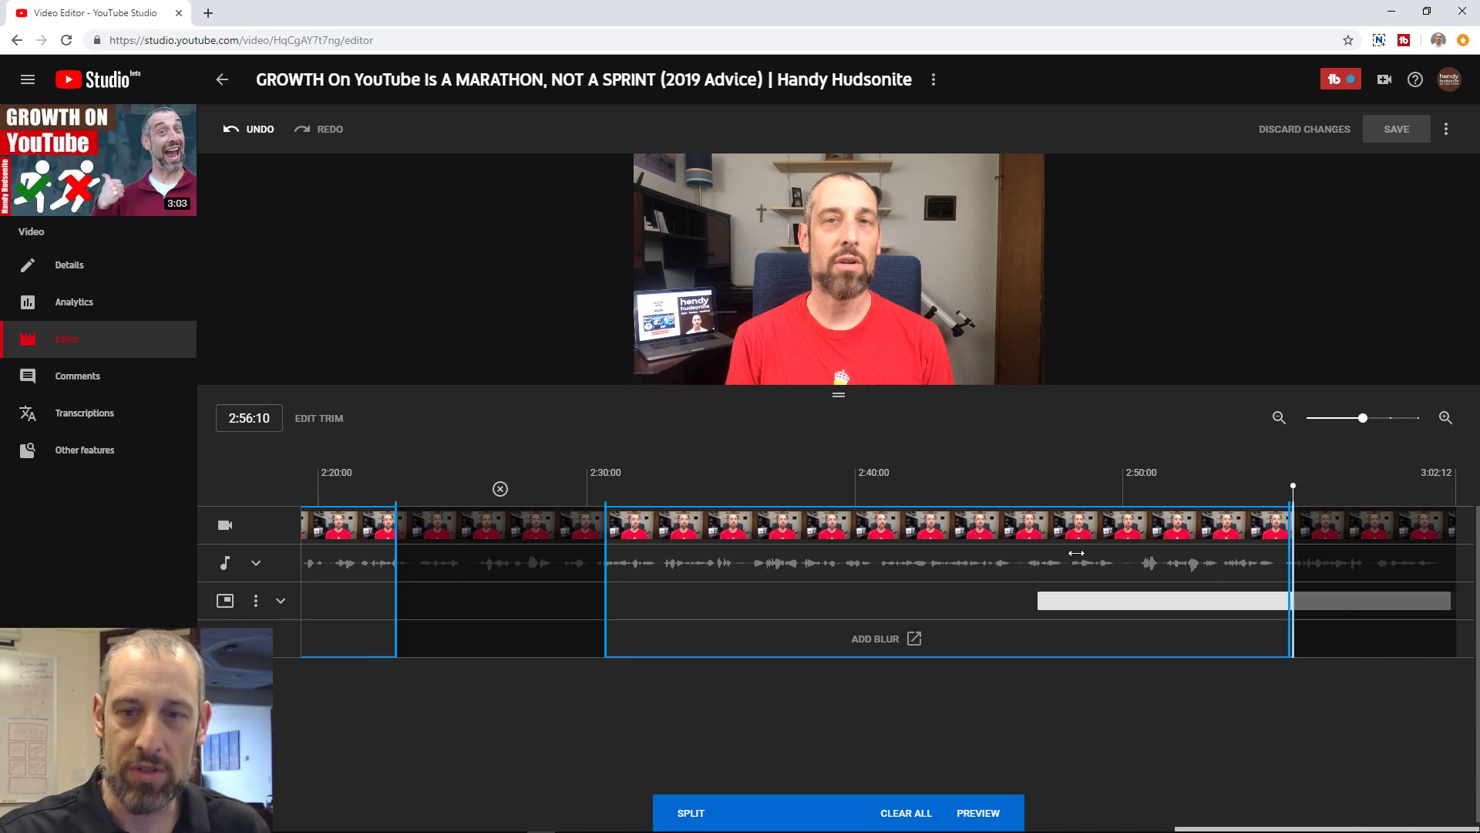
# Step: Split the video at 2:38:00, widen the cut on both sides with its end at 2:40:19, and preview the trim edits
pyautogui.click(687, 813)
pyautogui.click(790, 491)
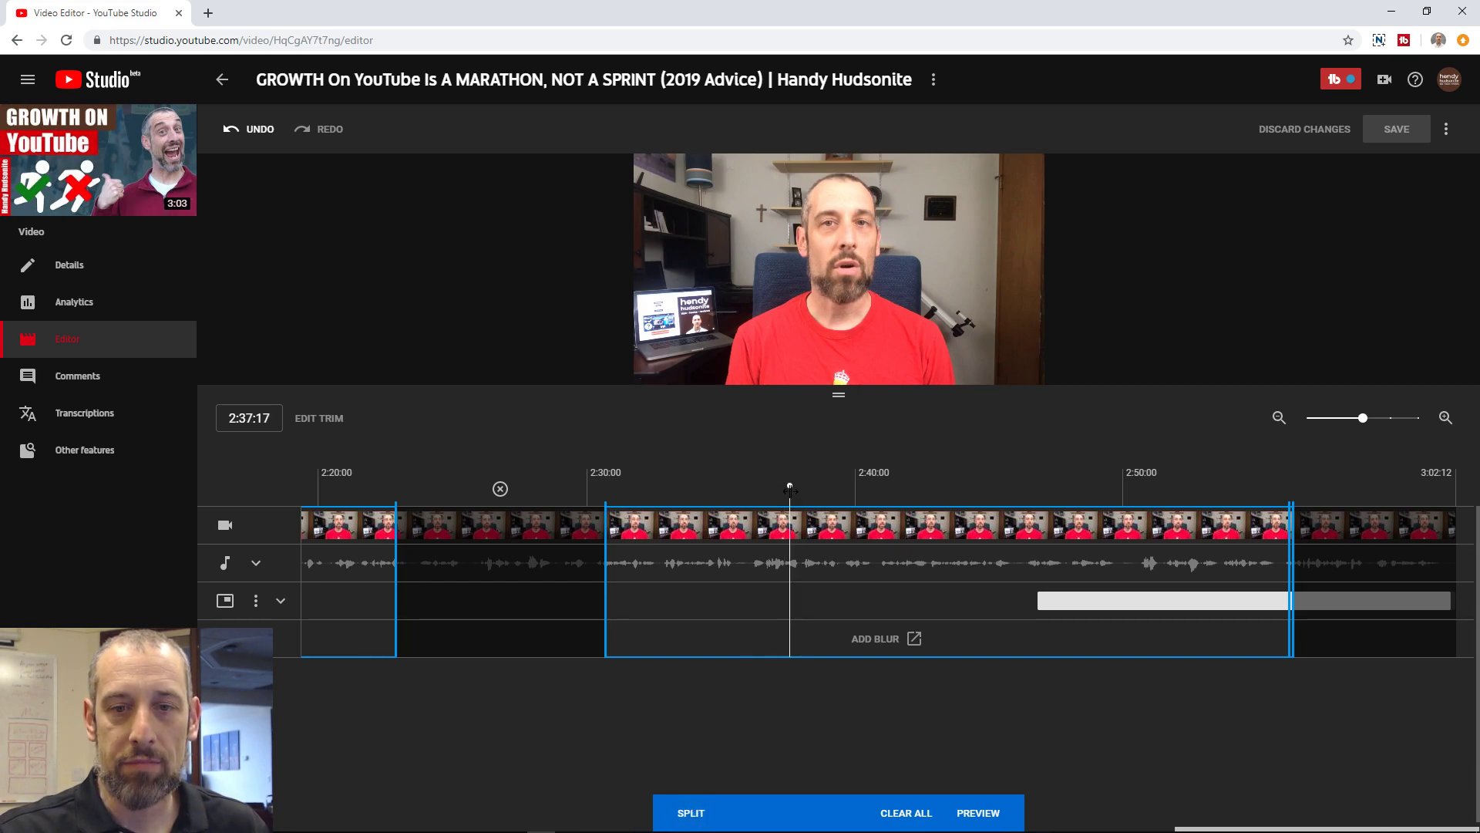
pyautogui.moveTo(790, 491)
pyautogui.mouseDown()
pyautogui.moveTo(730, 489)
pyautogui.moveTo(802, 488)
pyautogui.mouseUp()
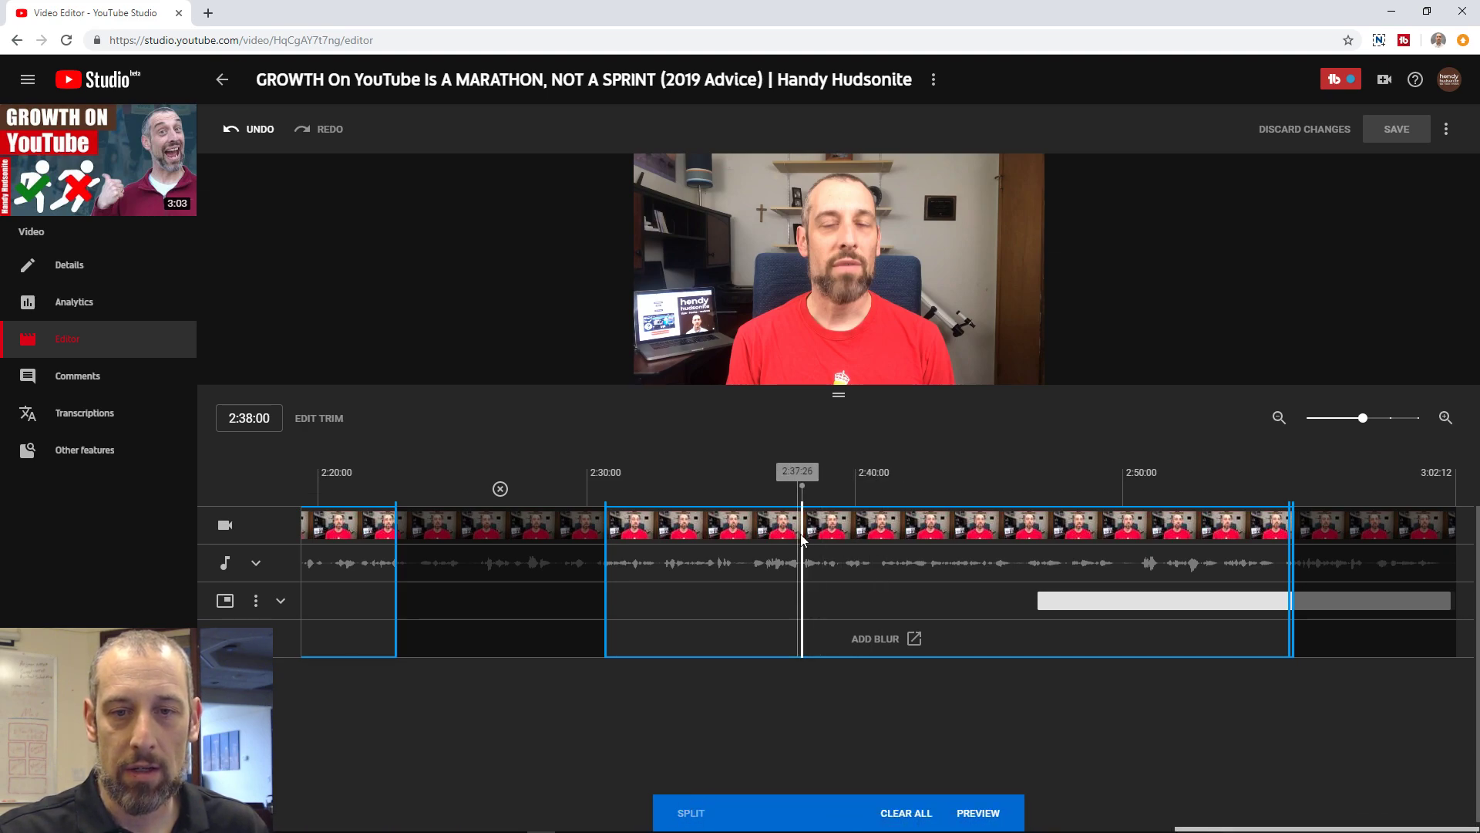
pyautogui.moveTo(799, 534)
pyautogui.mouseDown()
pyautogui.moveTo(735, 534)
pyautogui.moveTo(873, 553)
pyautogui.mouseUp()
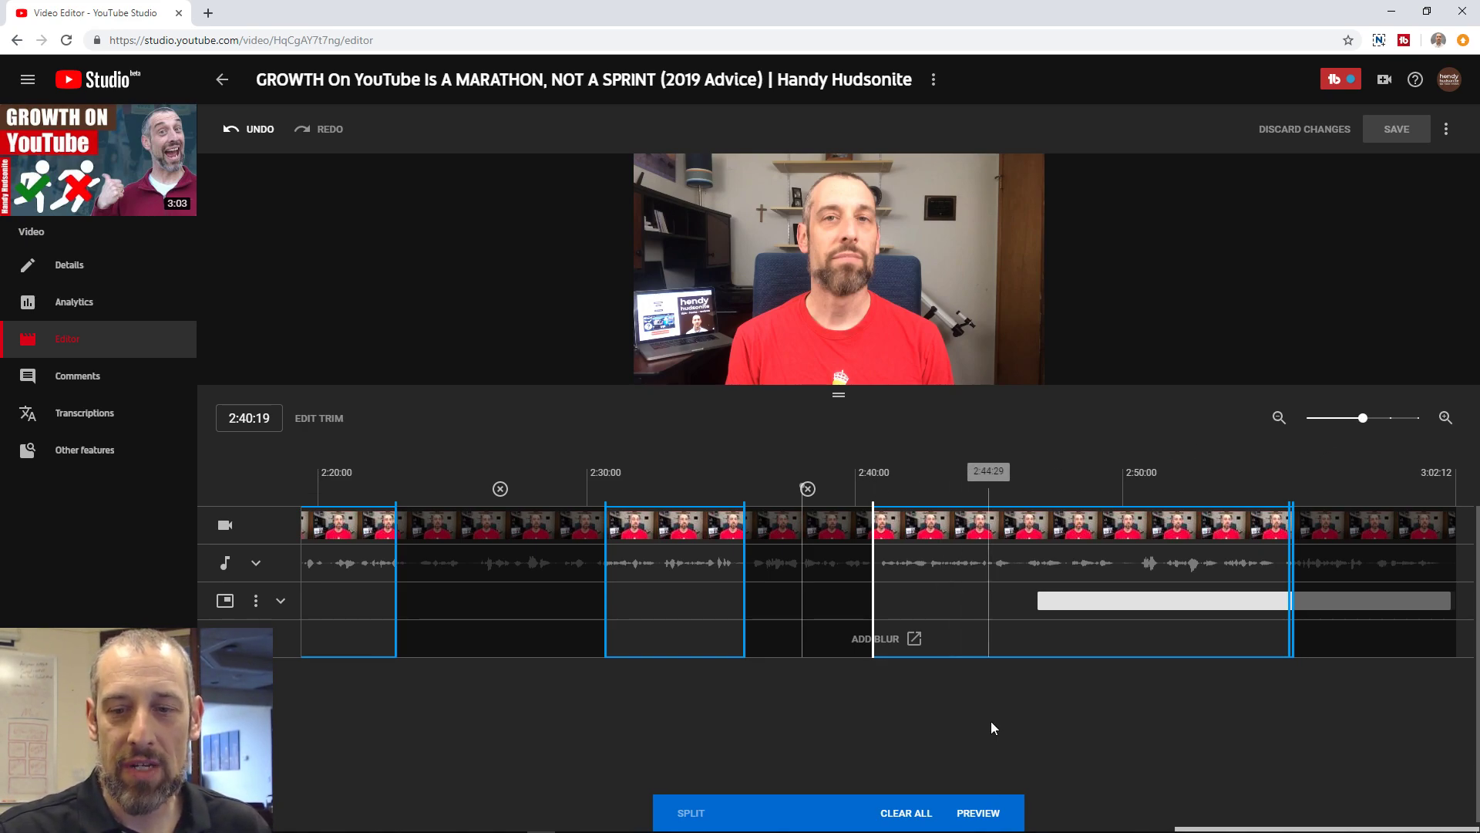
pyautogui.click(979, 813)
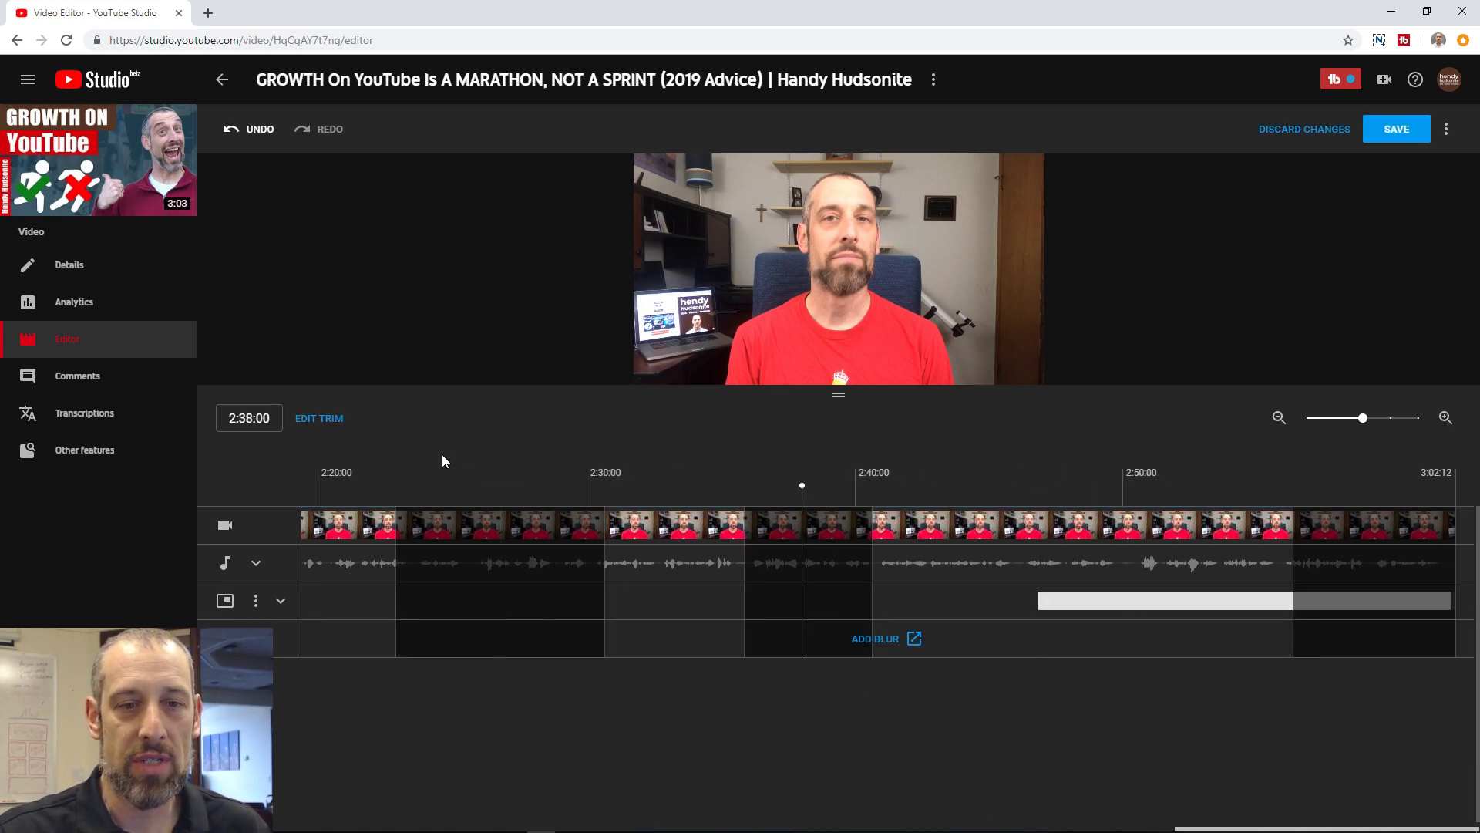
# Step: Play back the preview from just before 2:22:27 through the last two middle cuts and examine the final one up close
pyautogui.click(375, 484)
pyautogui.click(656, 372)
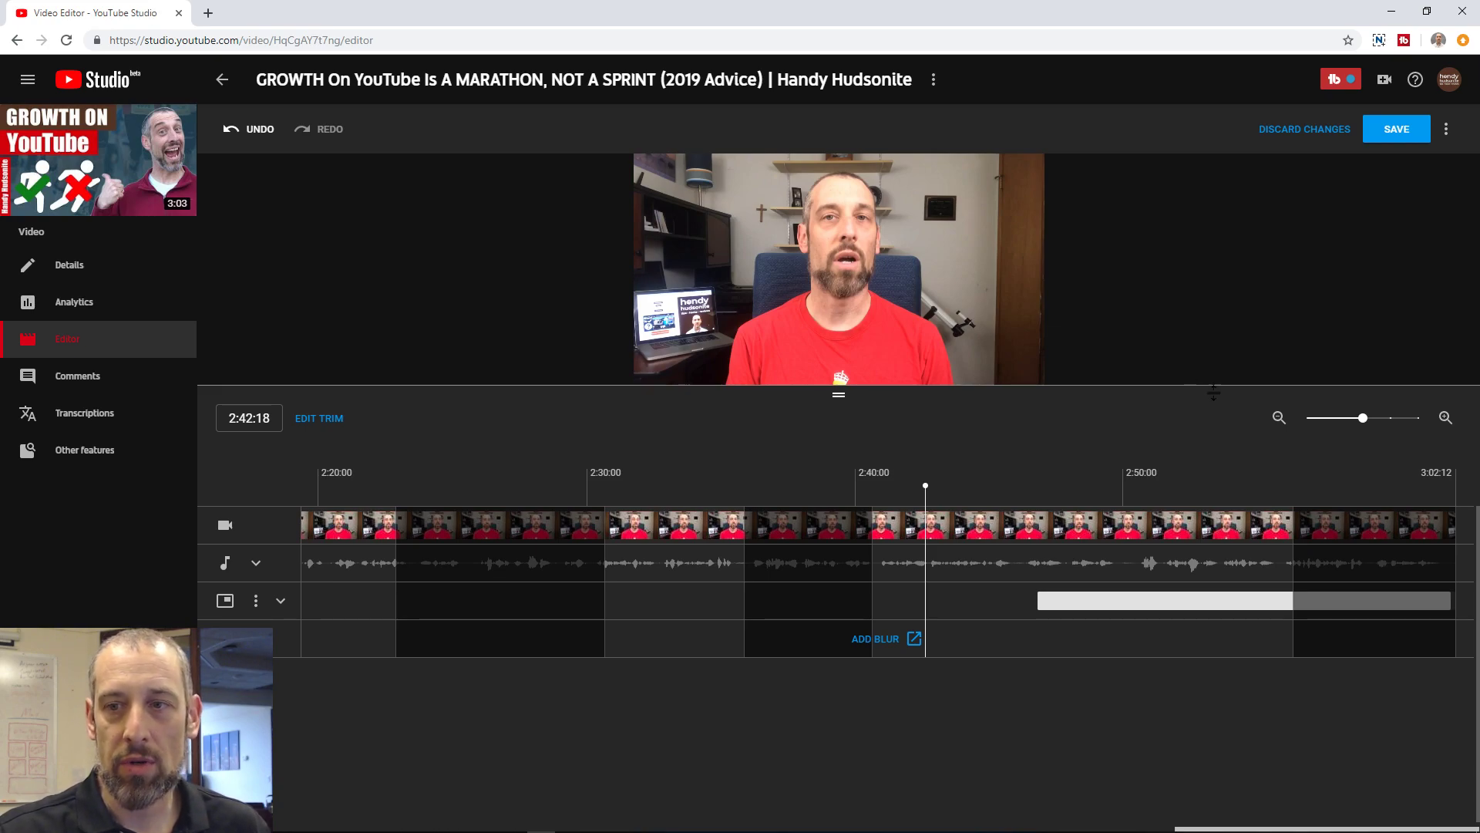
pyautogui.moveTo(1363, 419)
pyautogui.mouseDown()
pyautogui.moveTo(1403, 421)
pyautogui.moveTo(1331, 421)
pyautogui.moveTo(1381, 421)
pyautogui.mouseUp()
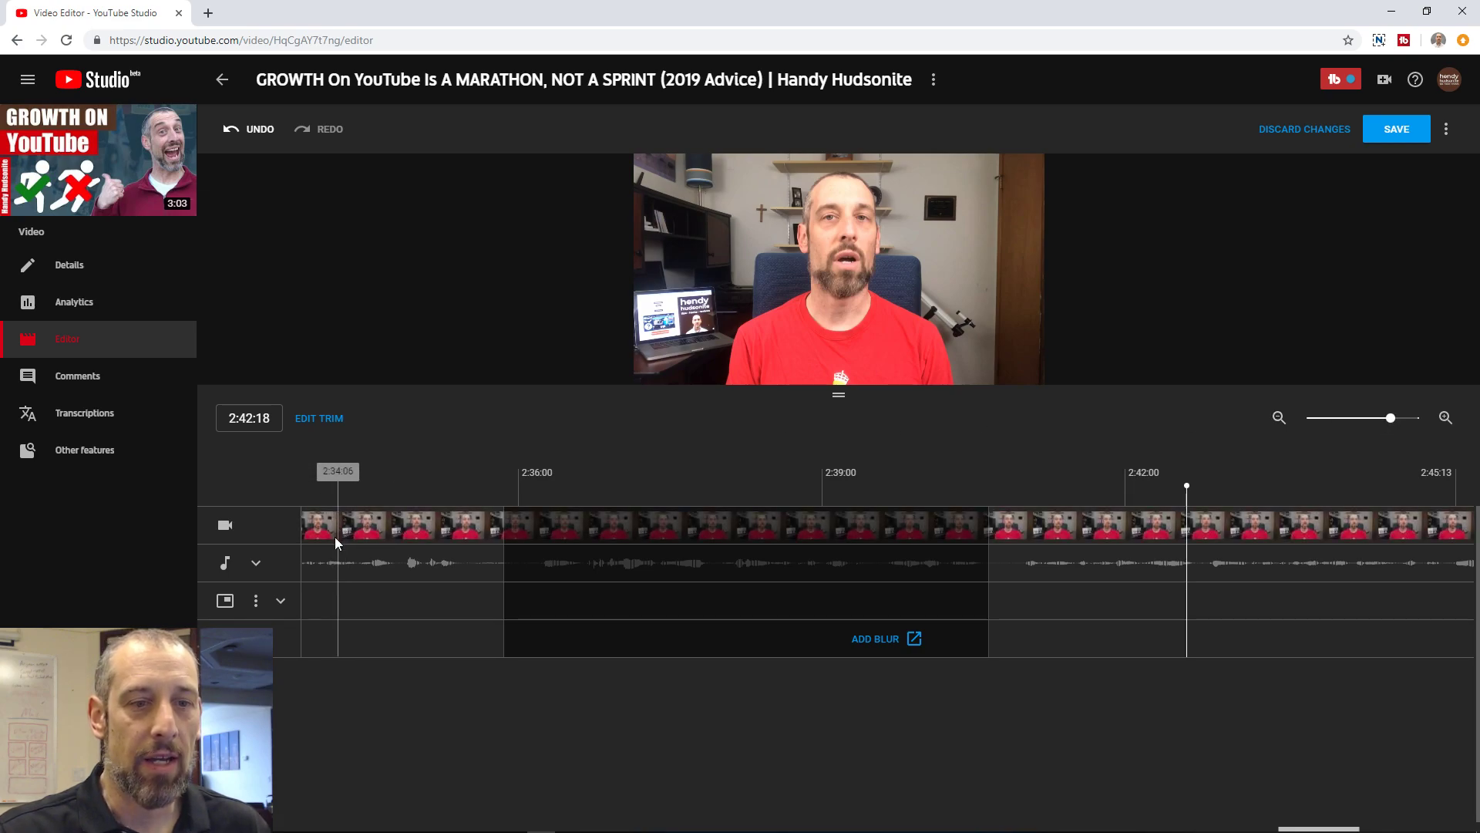
# Step: Open the page for adding or replacing audio, browse its top tracks, and return to the video editor
pyautogui.click(258, 566)
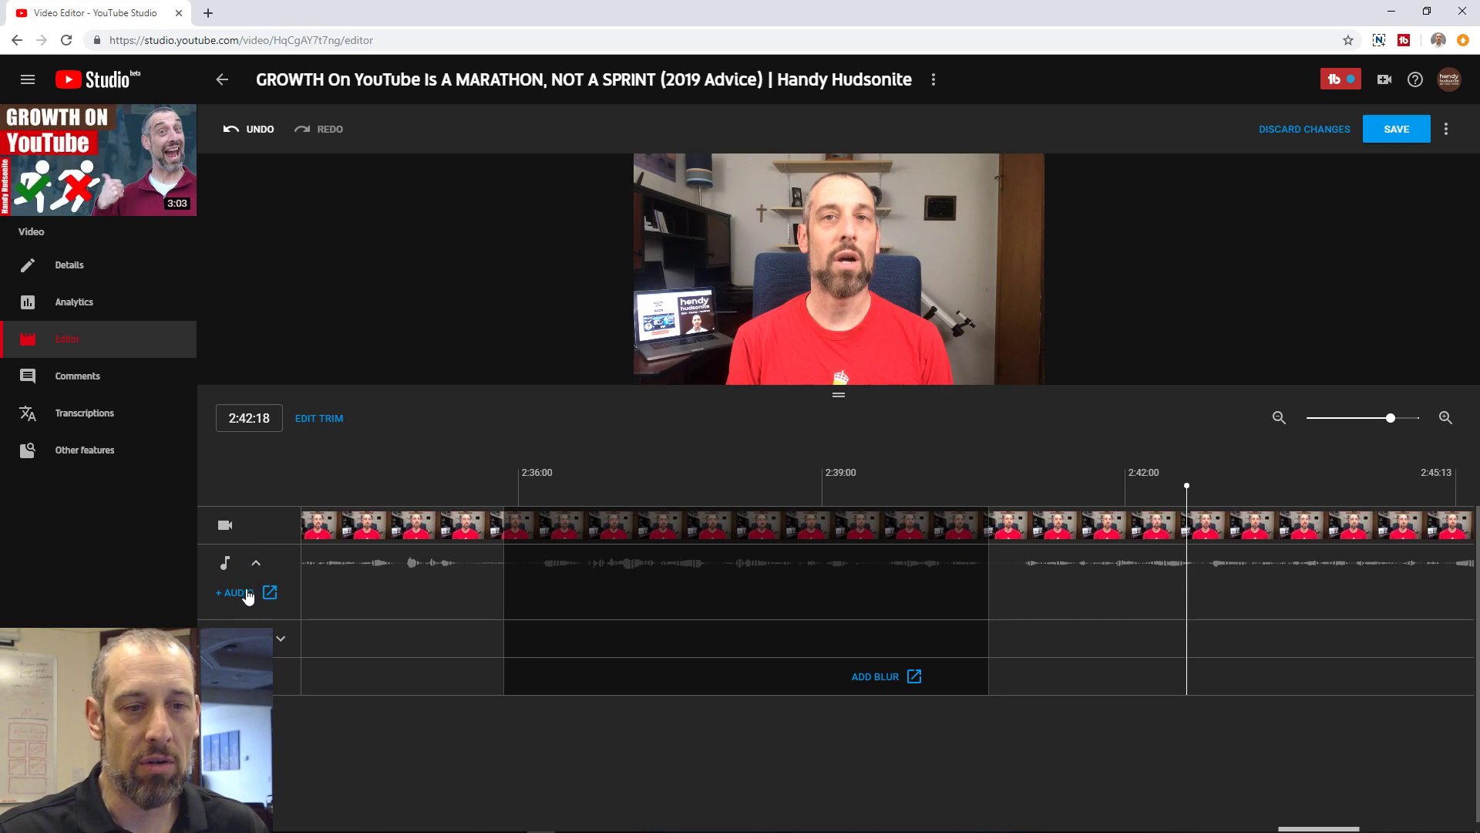
pyautogui.click(247, 594)
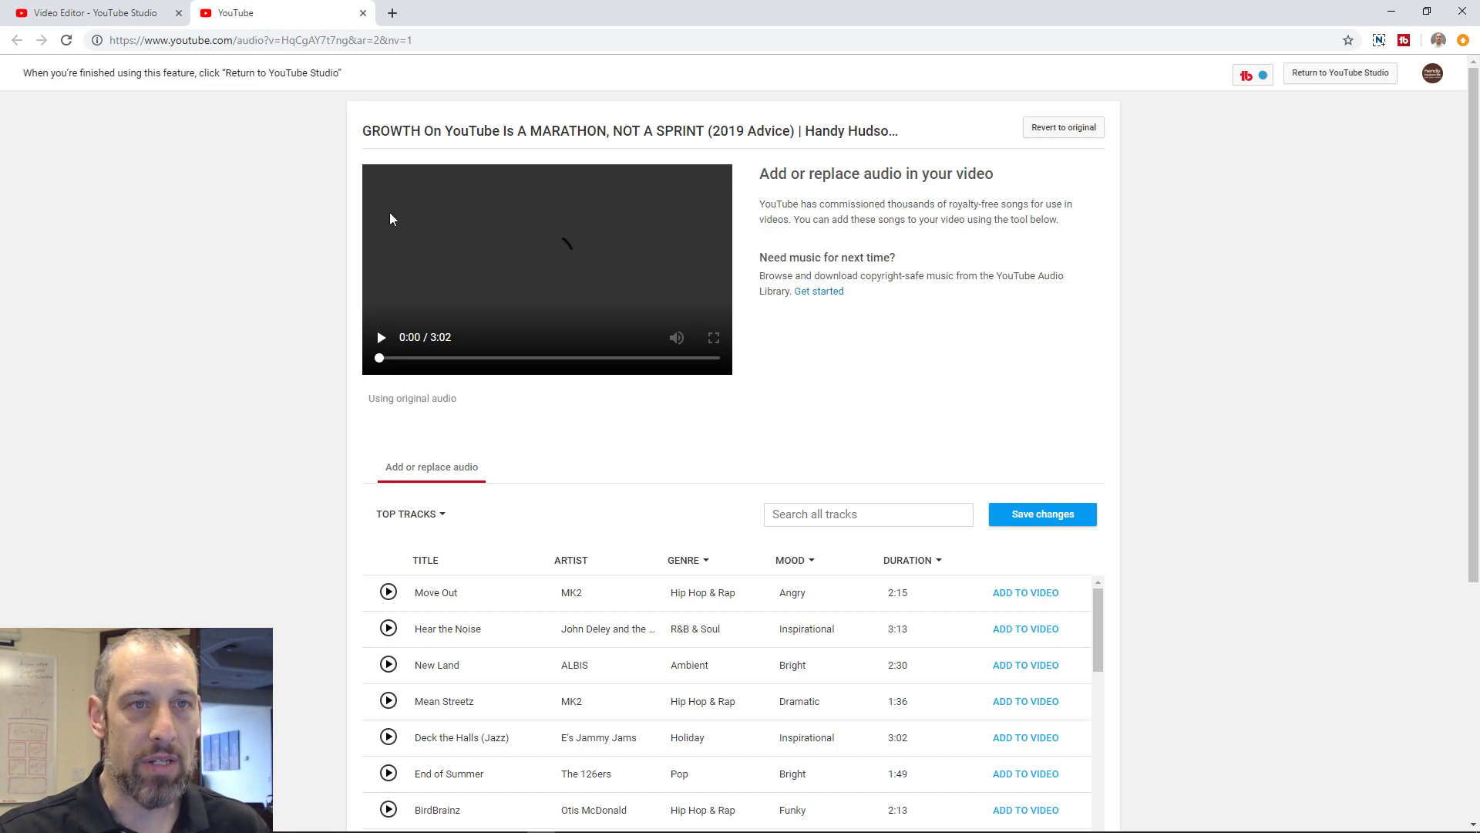
pyautogui.click(131, 13)
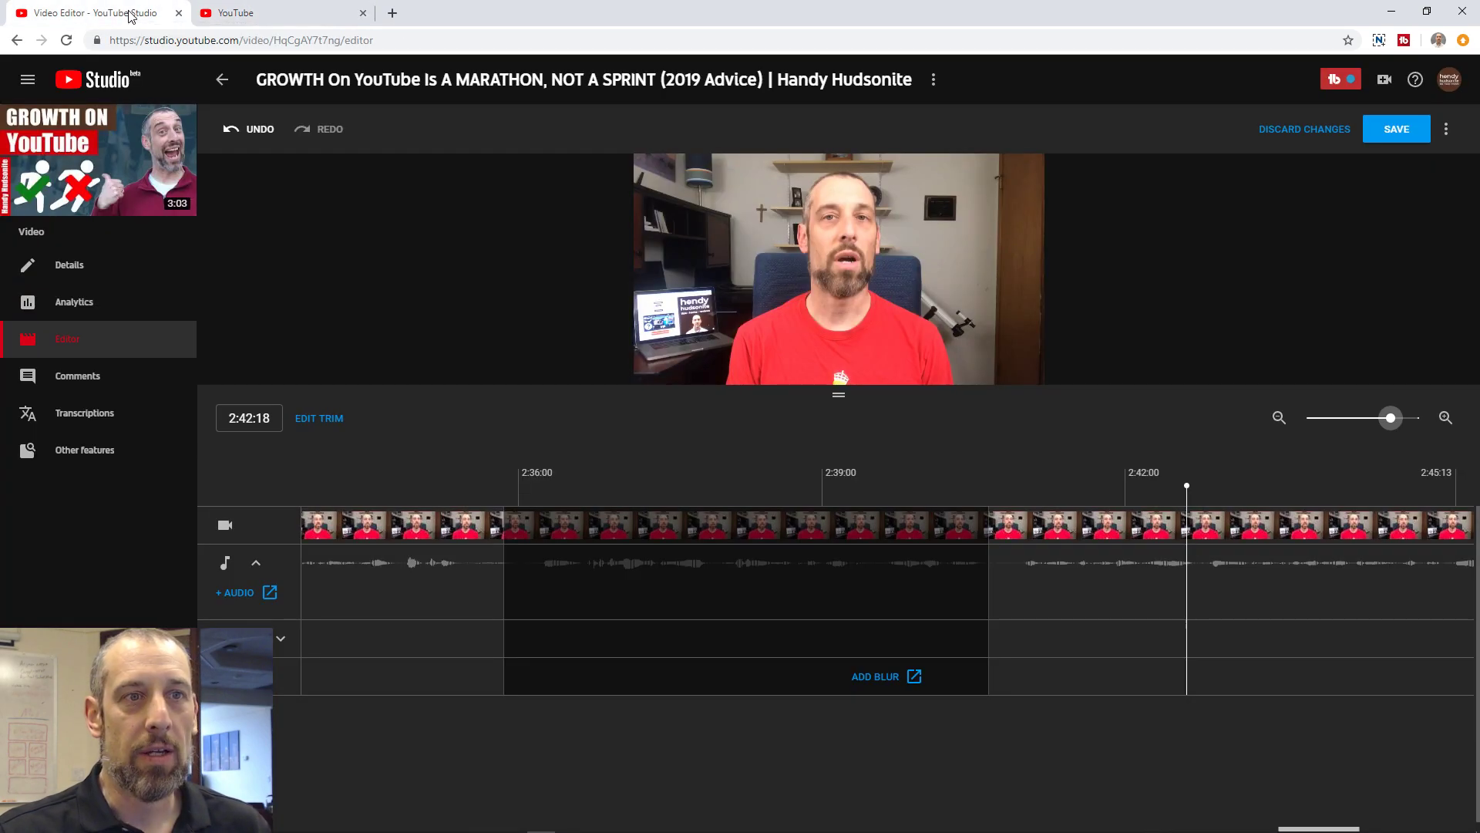
pyautogui.click(282, 14)
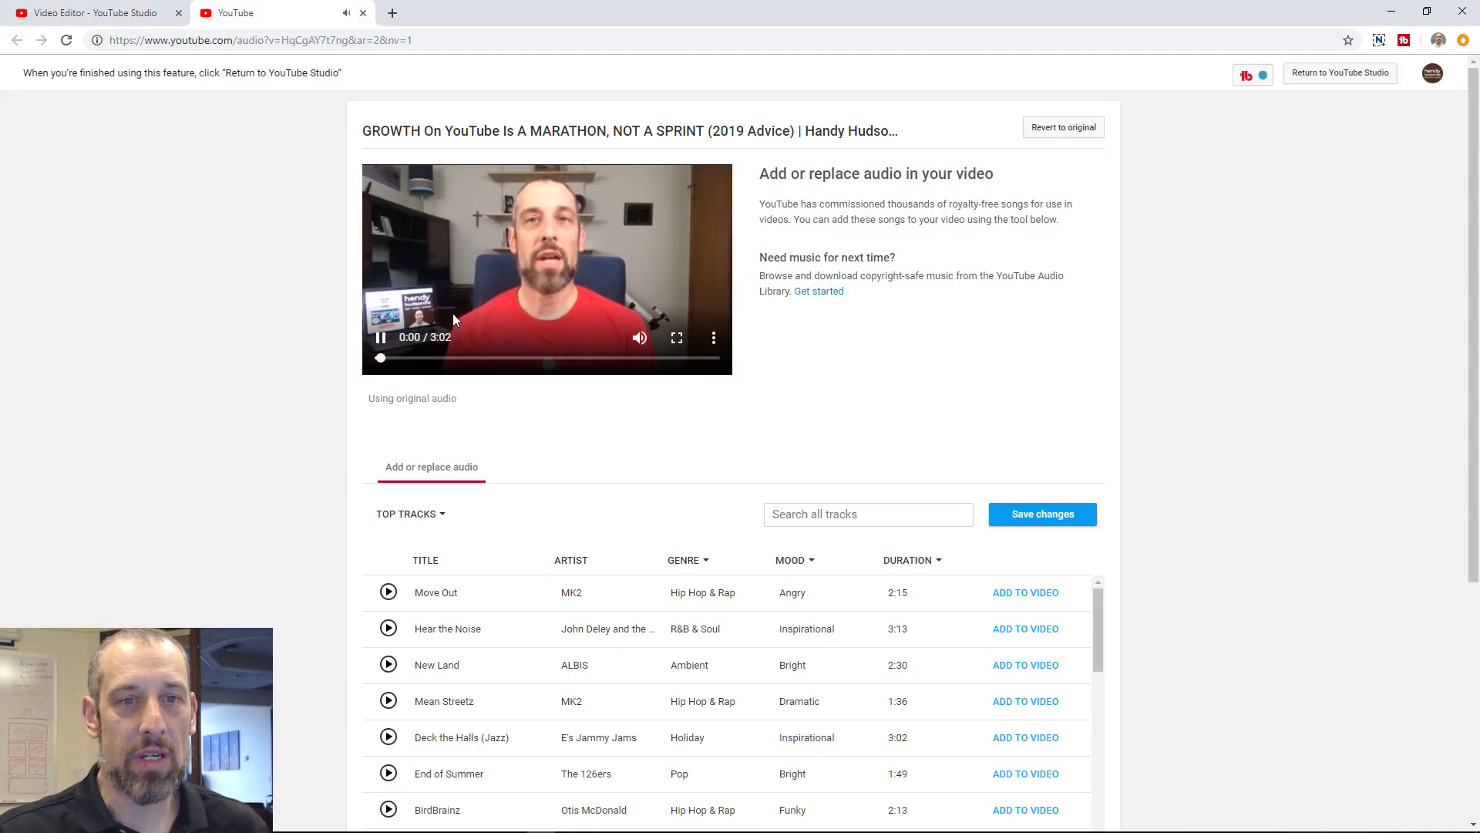
pyautogui.click(380, 338)
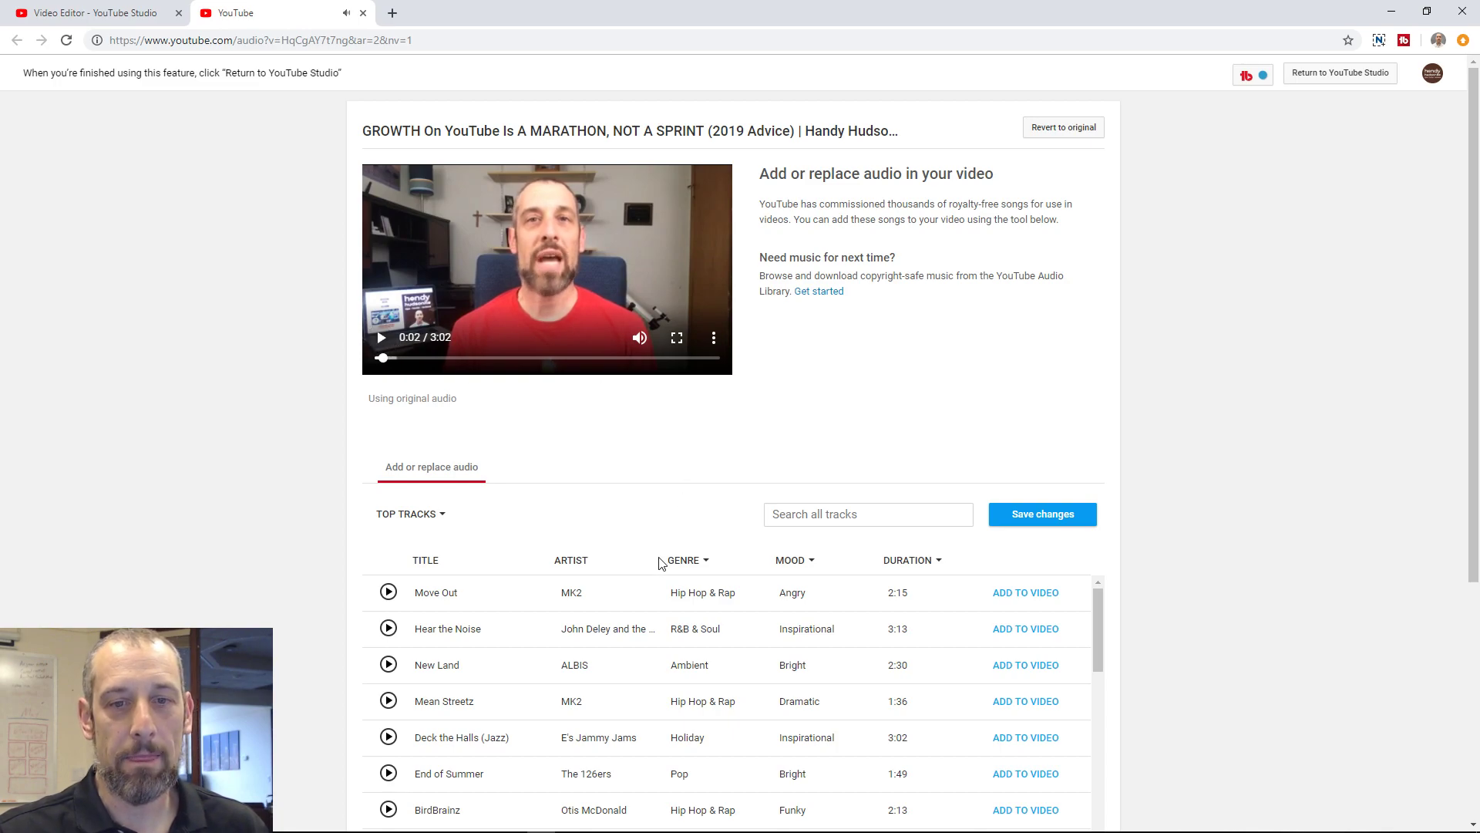
pyautogui.scroll(-3, 646, 567)
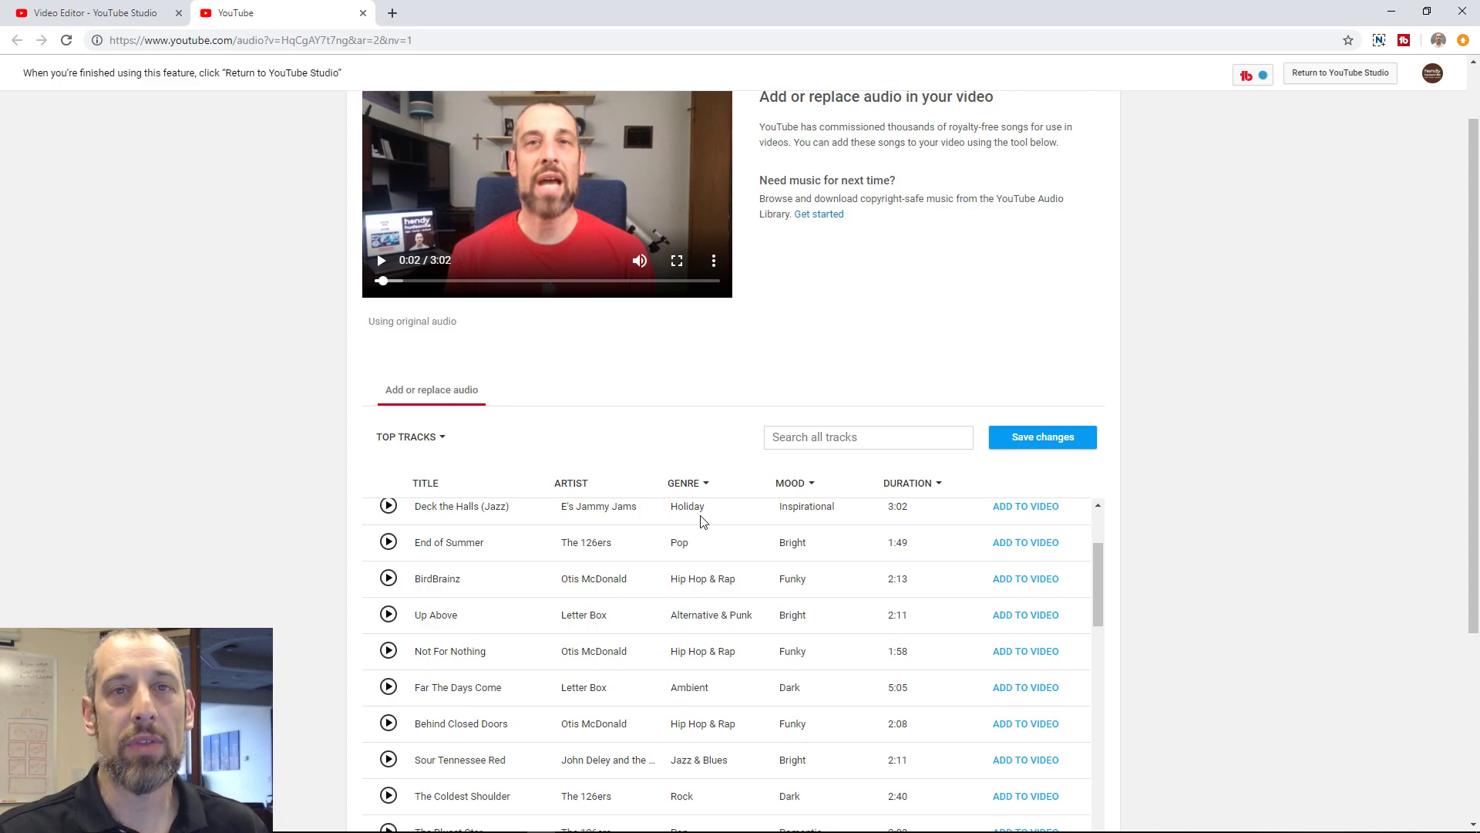
pyautogui.scroll(2, 703, 522)
pyautogui.scroll(-10, 672, 569)
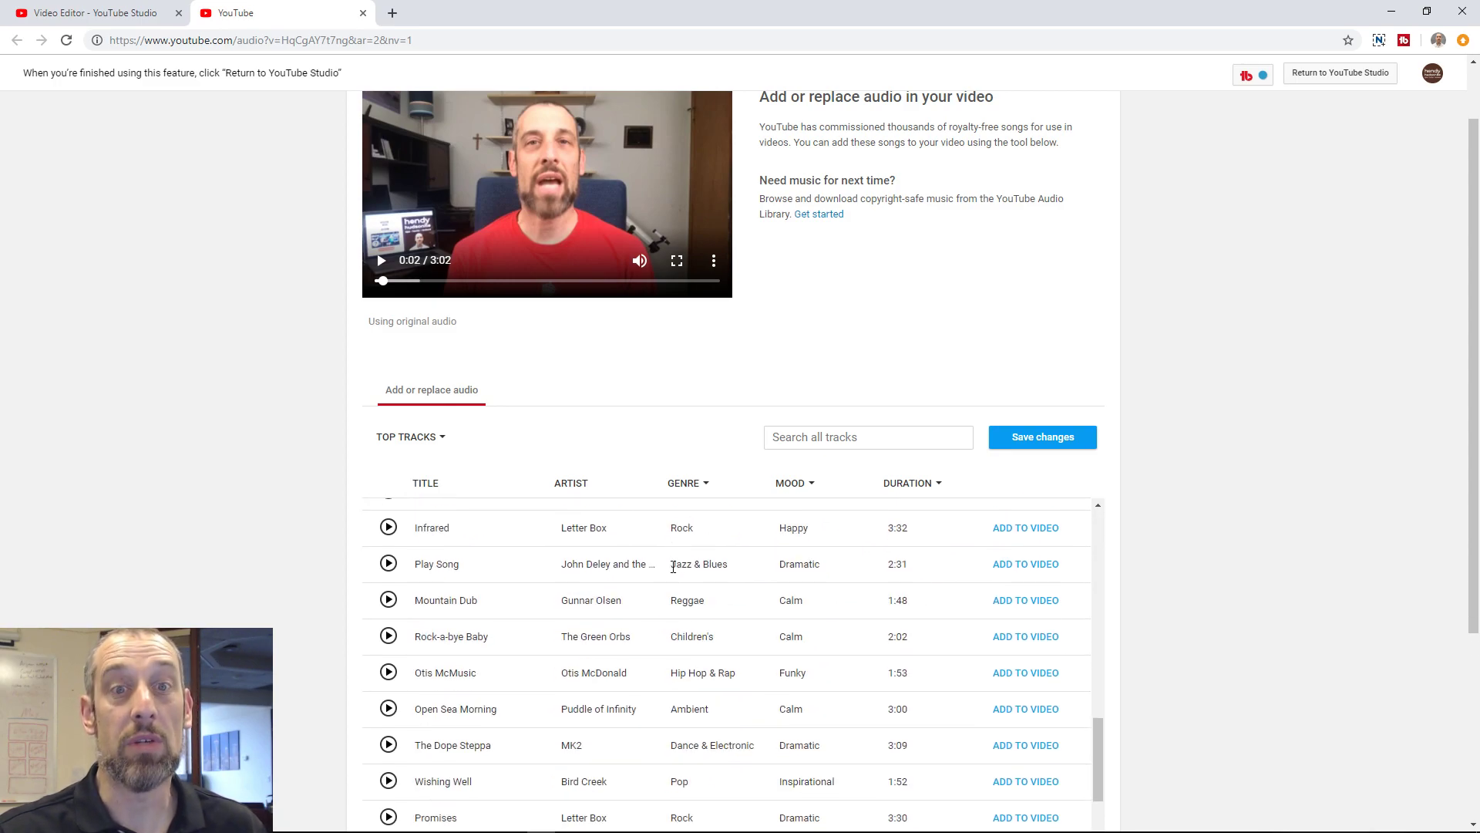
pyautogui.scroll(1, 710, 497)
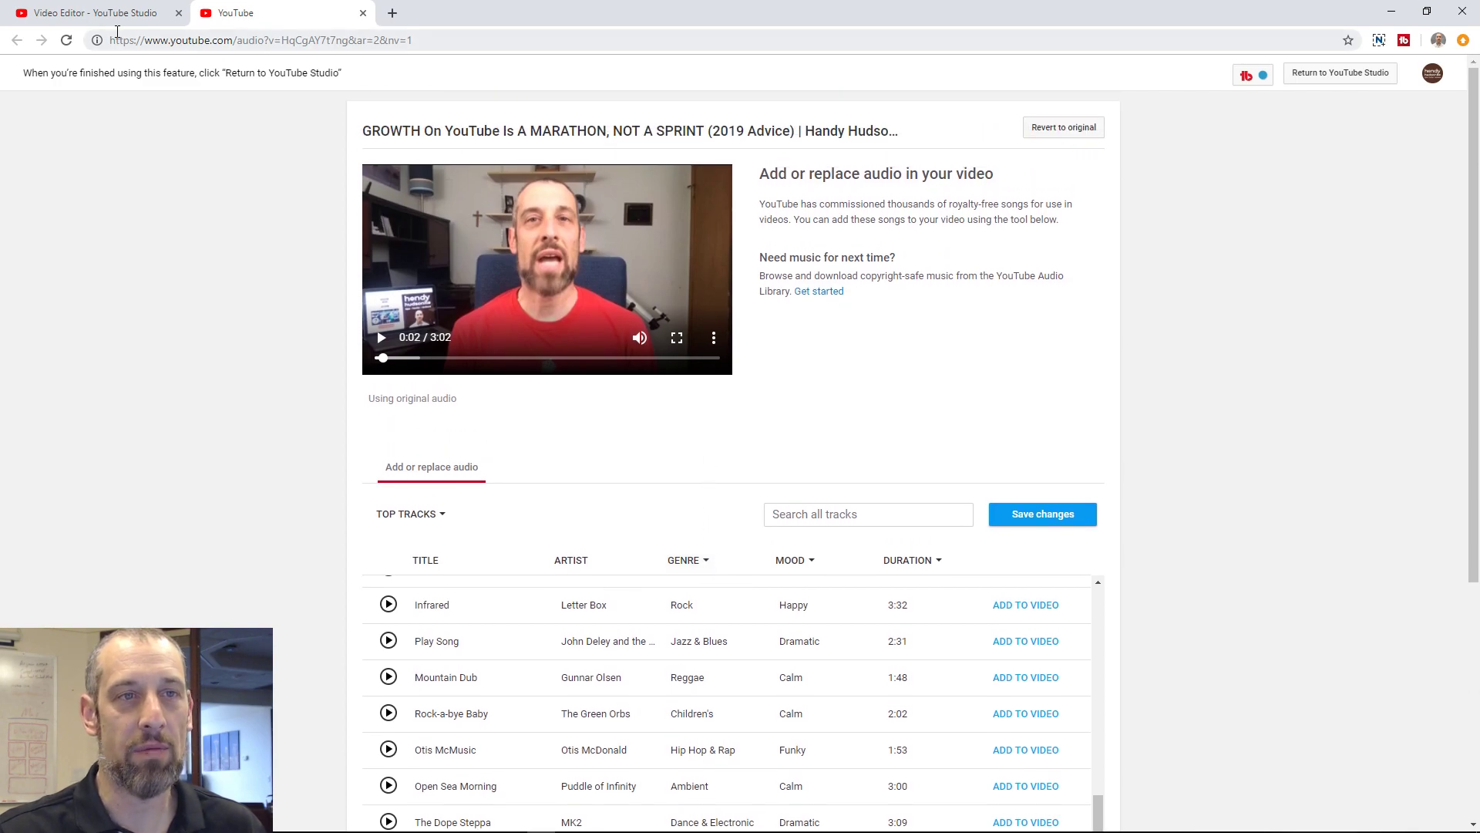
pyautogui.click(91, 14)
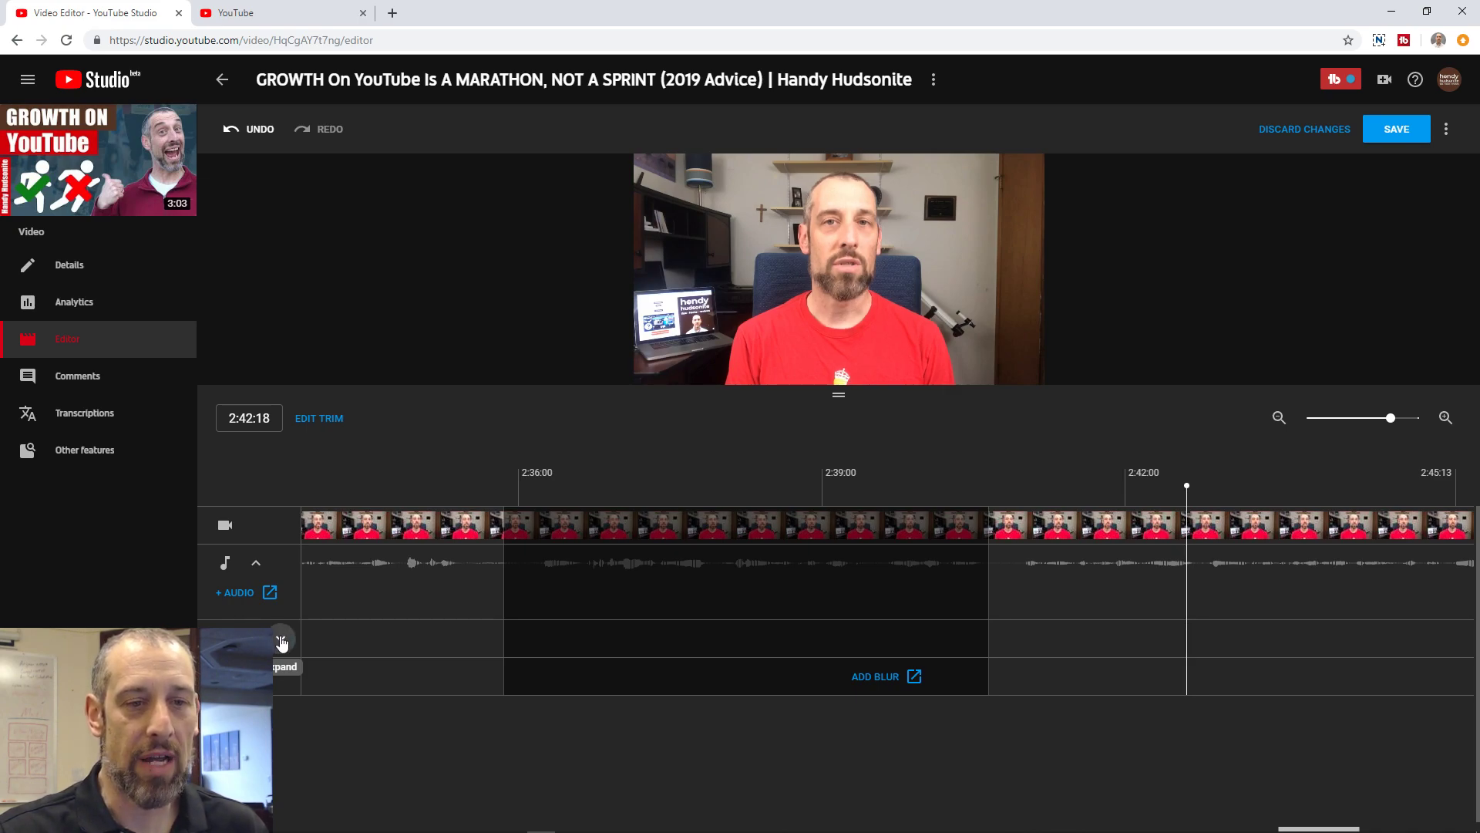
# Step: Add a video element to the end screen at 2:46:24 that features the most recent upload
pyautogui.click(281, 642)
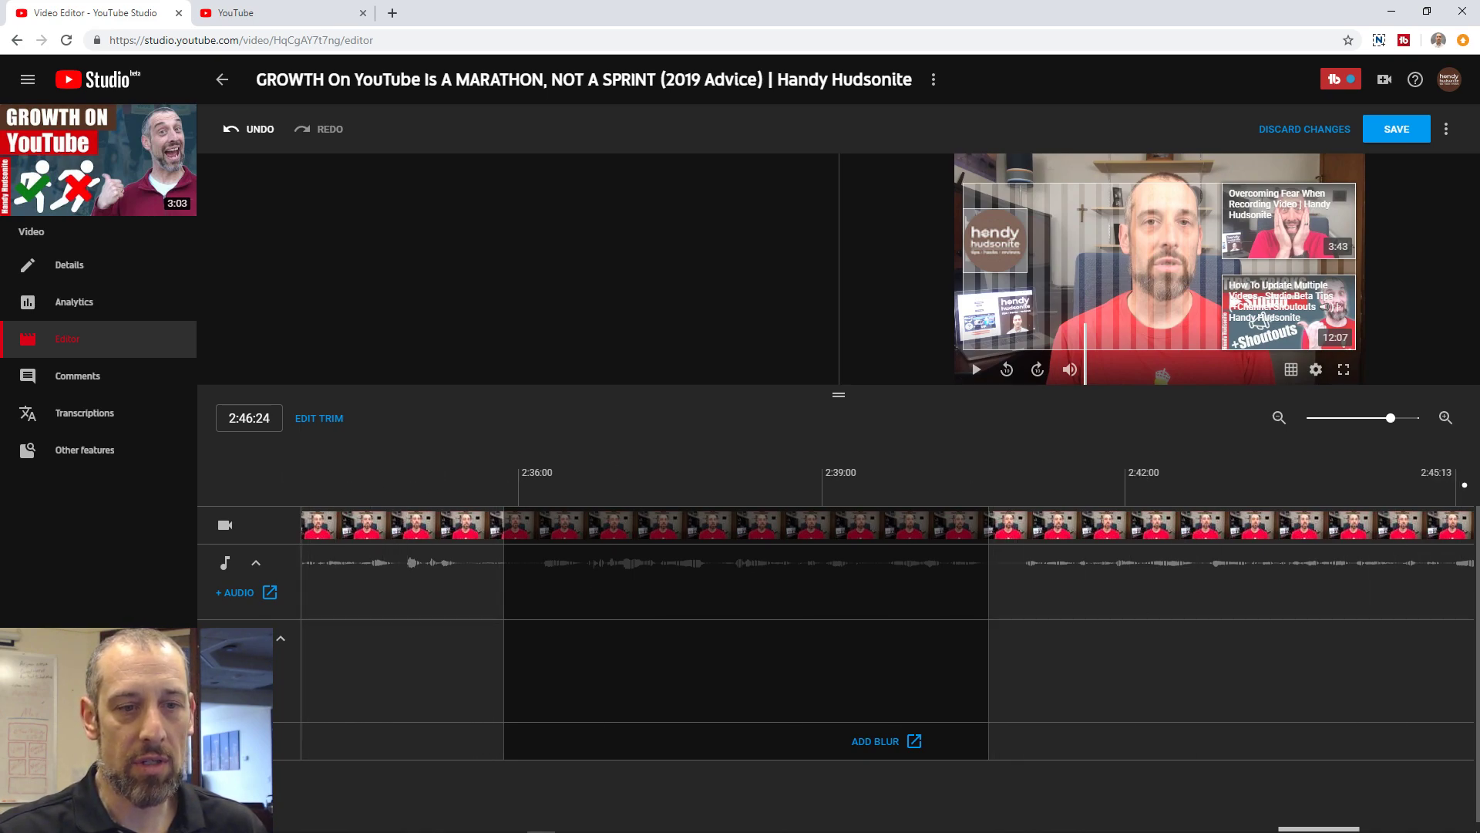
pyautogui.click(241, 668)
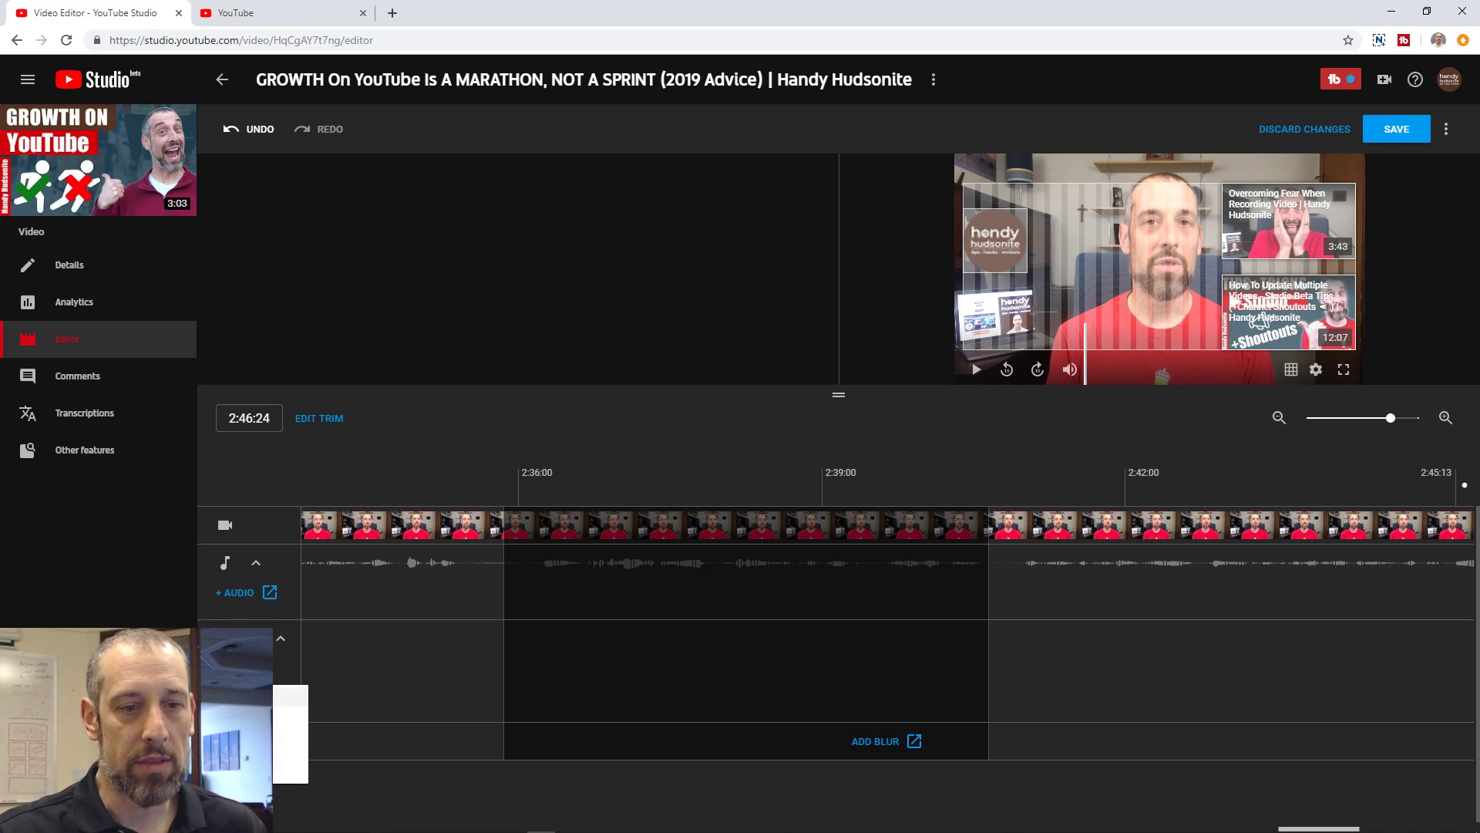
pyautogui.click(247, 696)
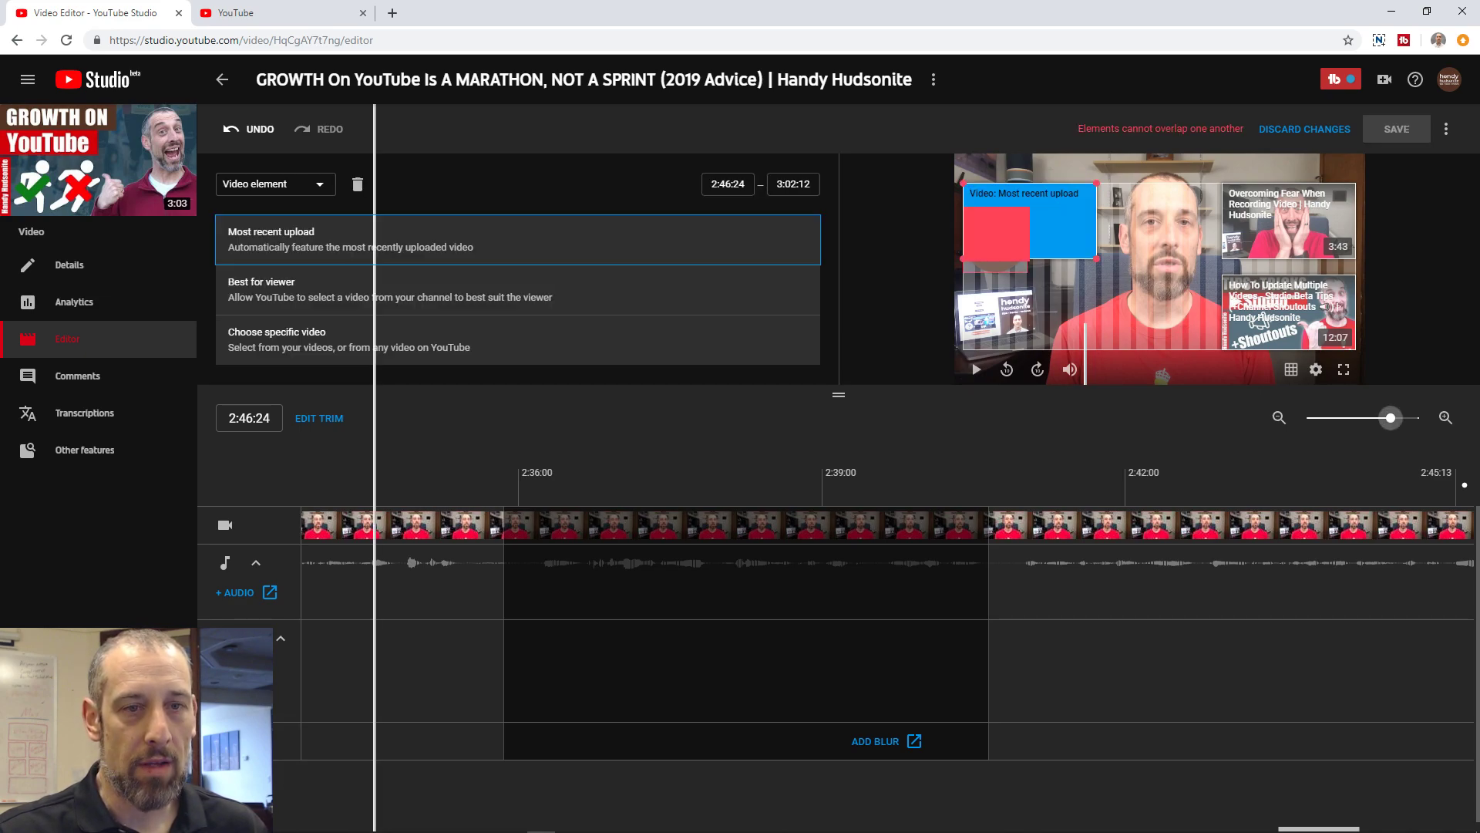
pyautogui.moveTo(241, 669)
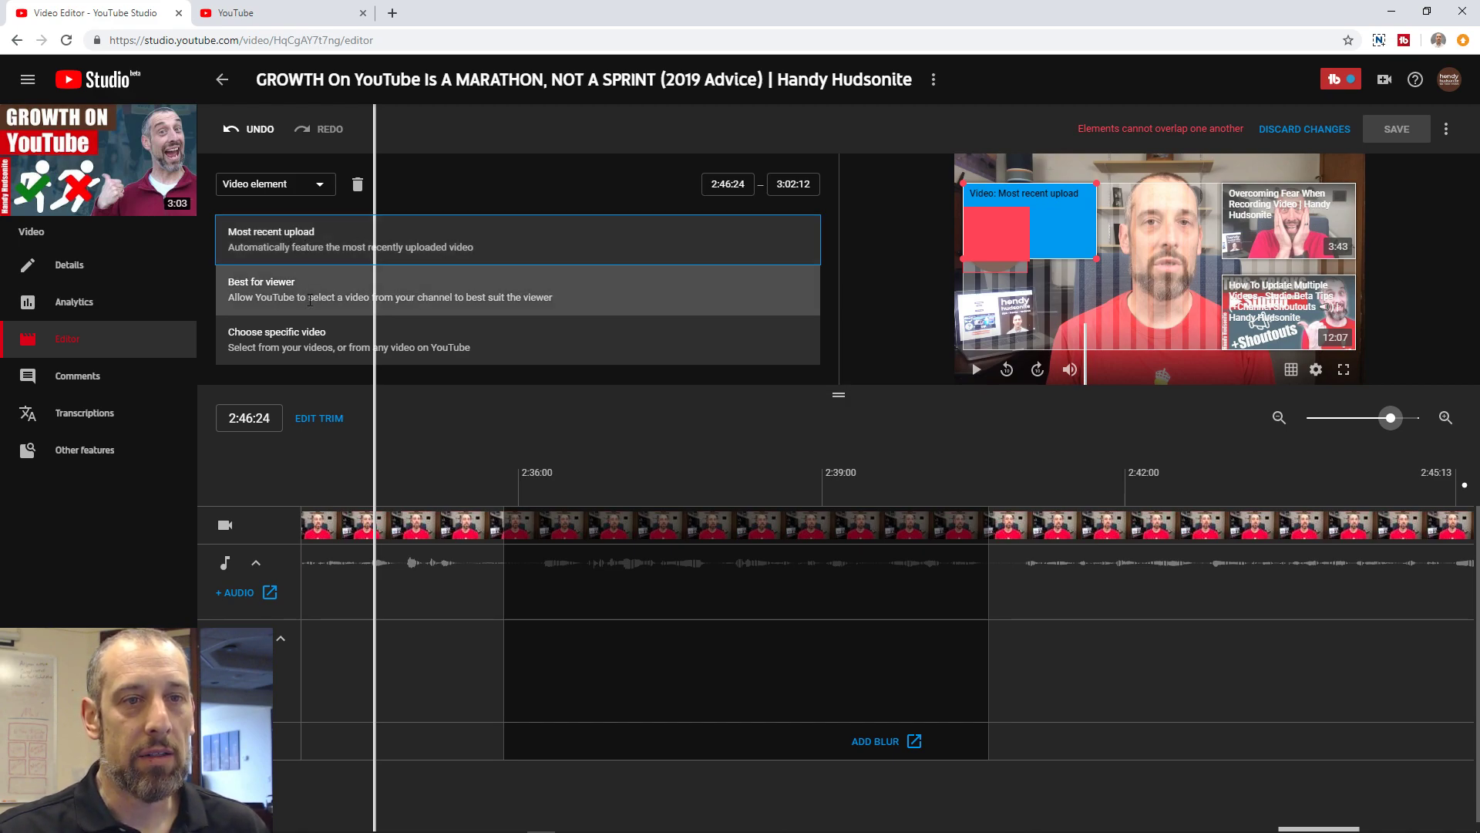
# Step: Review the available end screen element types, keep Video, and set the new element to Best for viewer
pyautogui.click(322, 183)
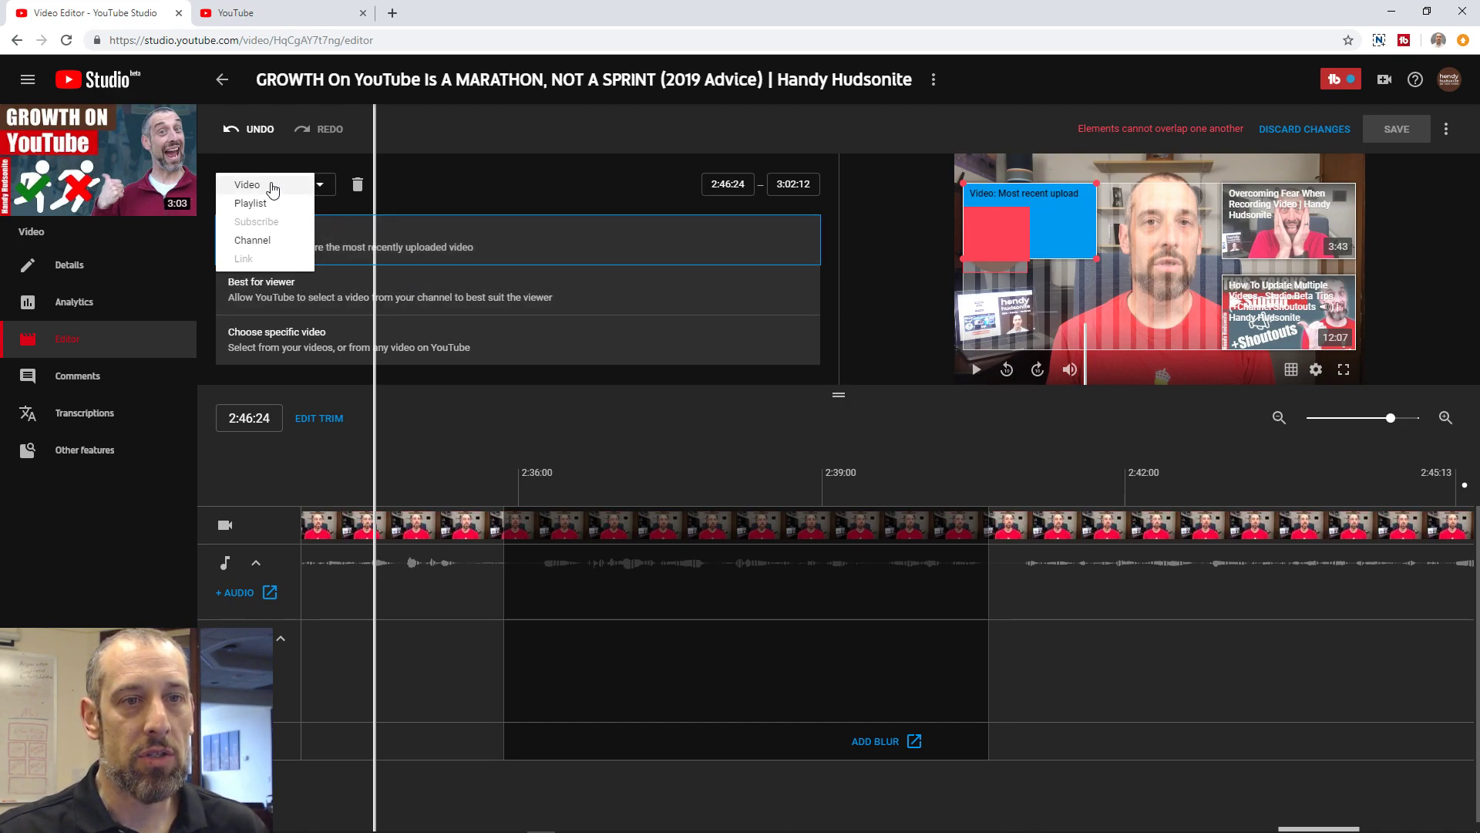
pyautogui.click(270, 187)
pyautogui.click(319, 184)
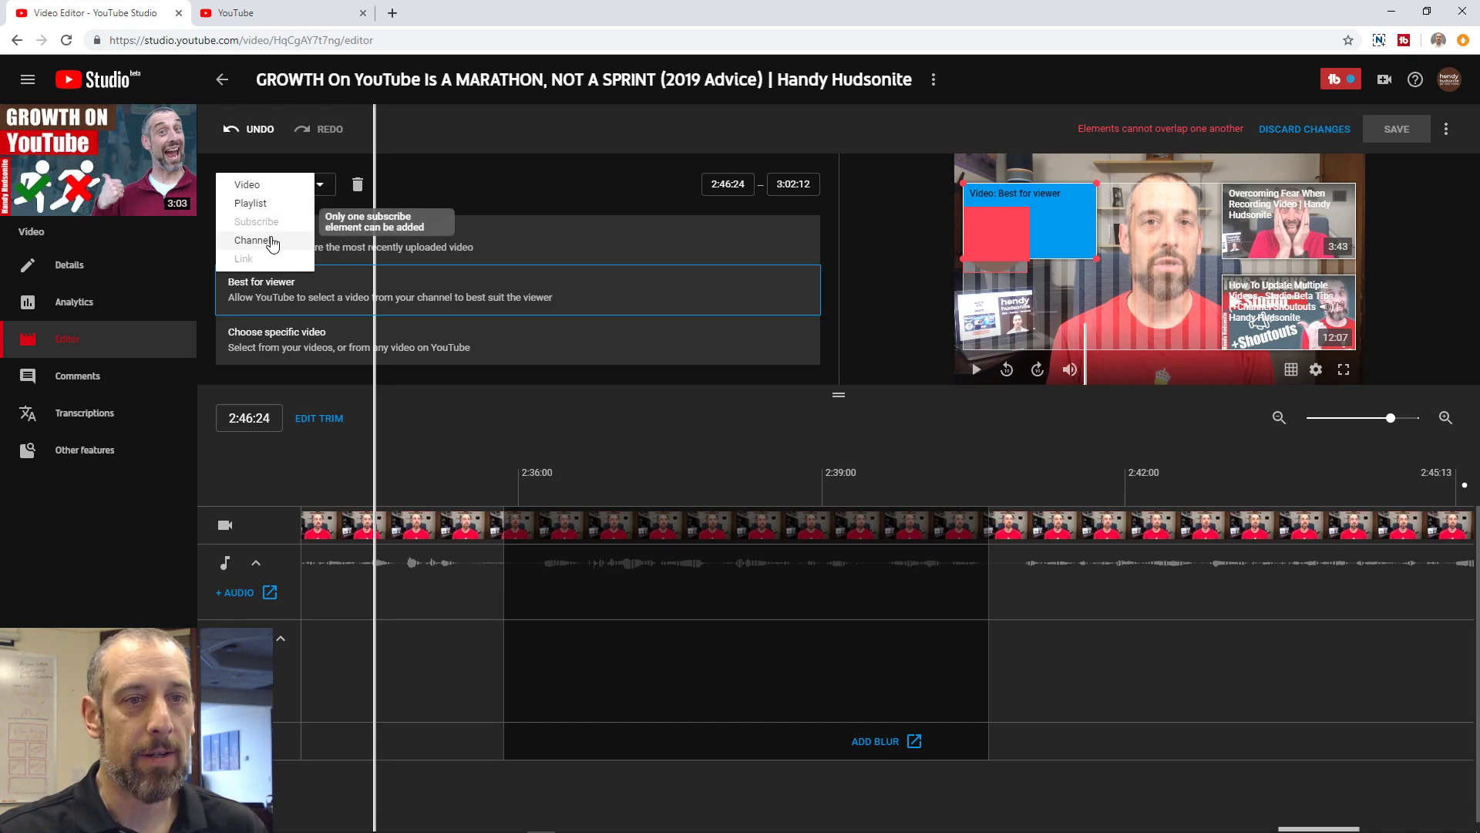
pyautogui.click(455, 182)
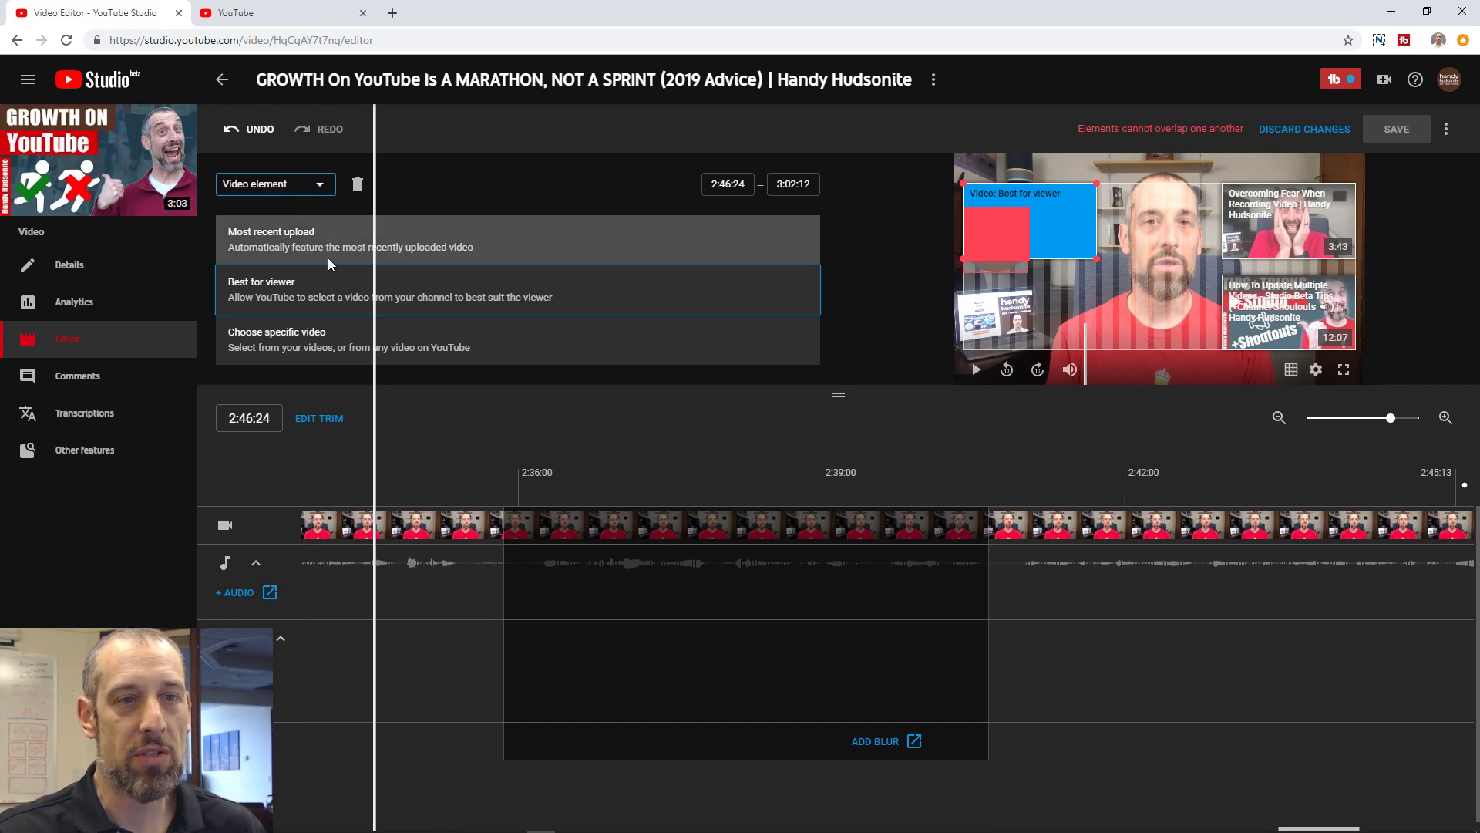
# Step: Make the new end screen element feature the specific video "9 BIZARRE & INTERESTING Websites" and nudge its placement in the frame
pyautogui.click(303, 344)
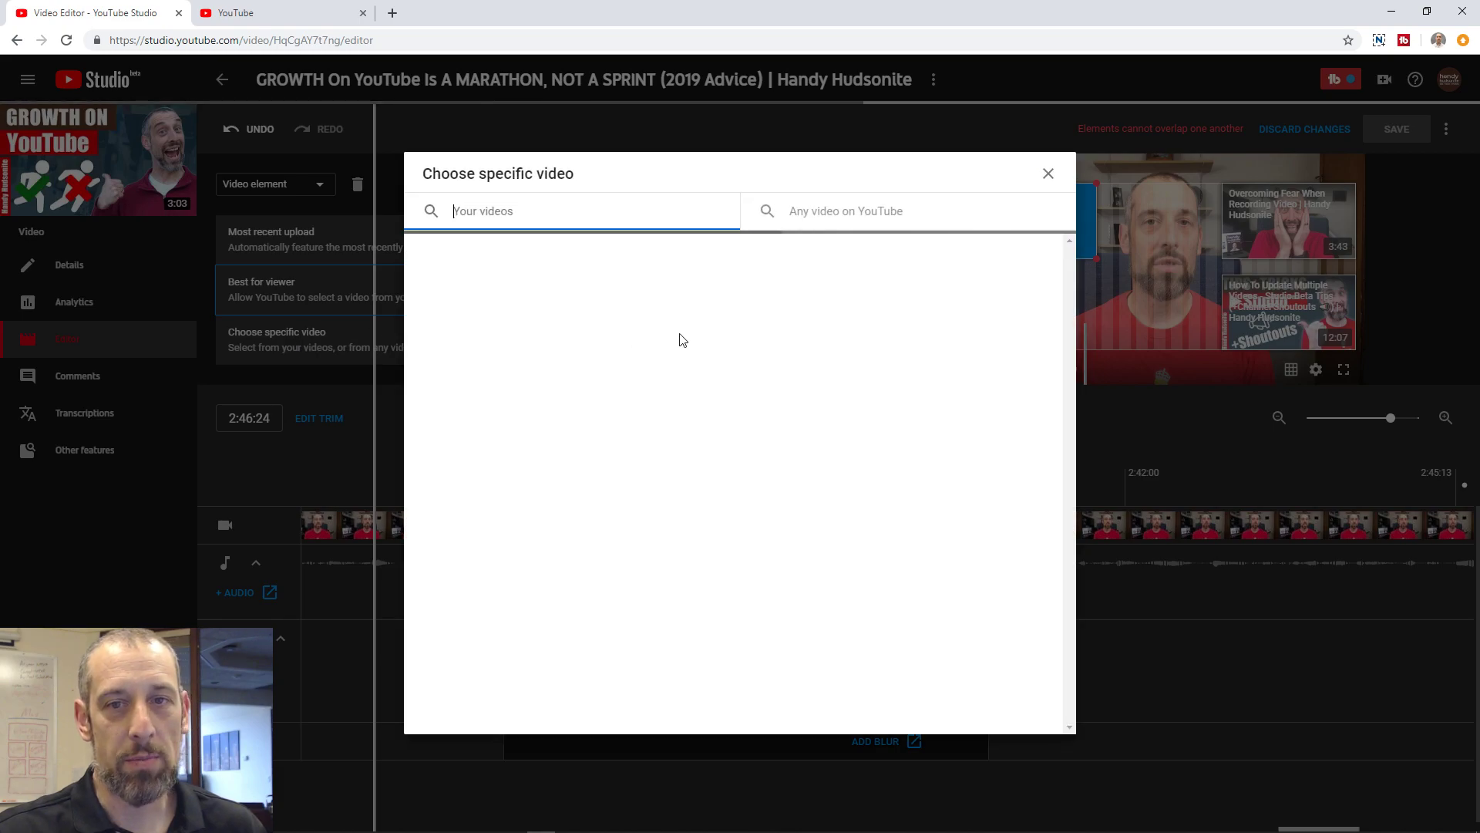
pyautogui.scroll(-5, 613, 356)
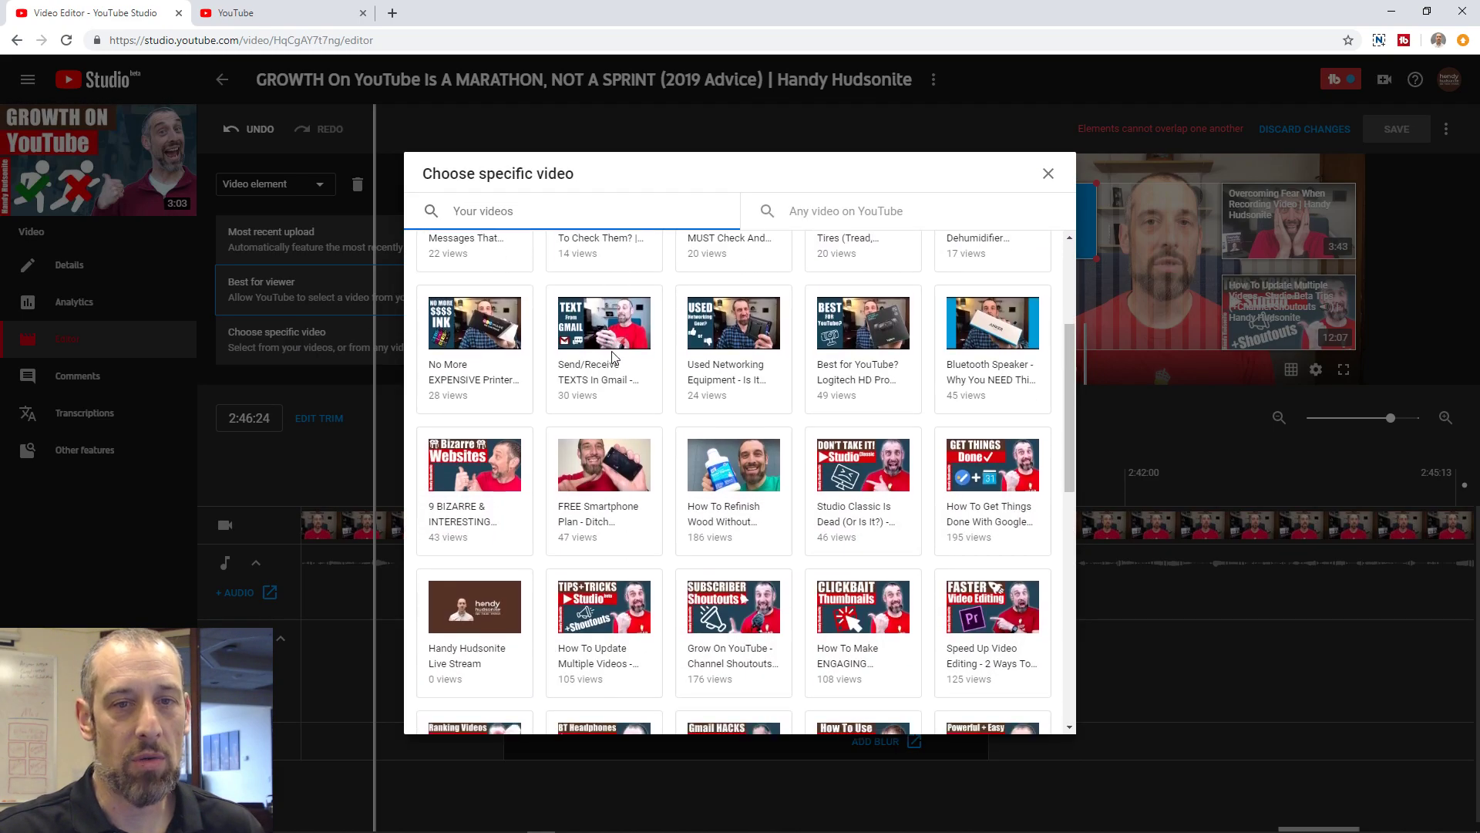
pyautogui.click(471, 318)
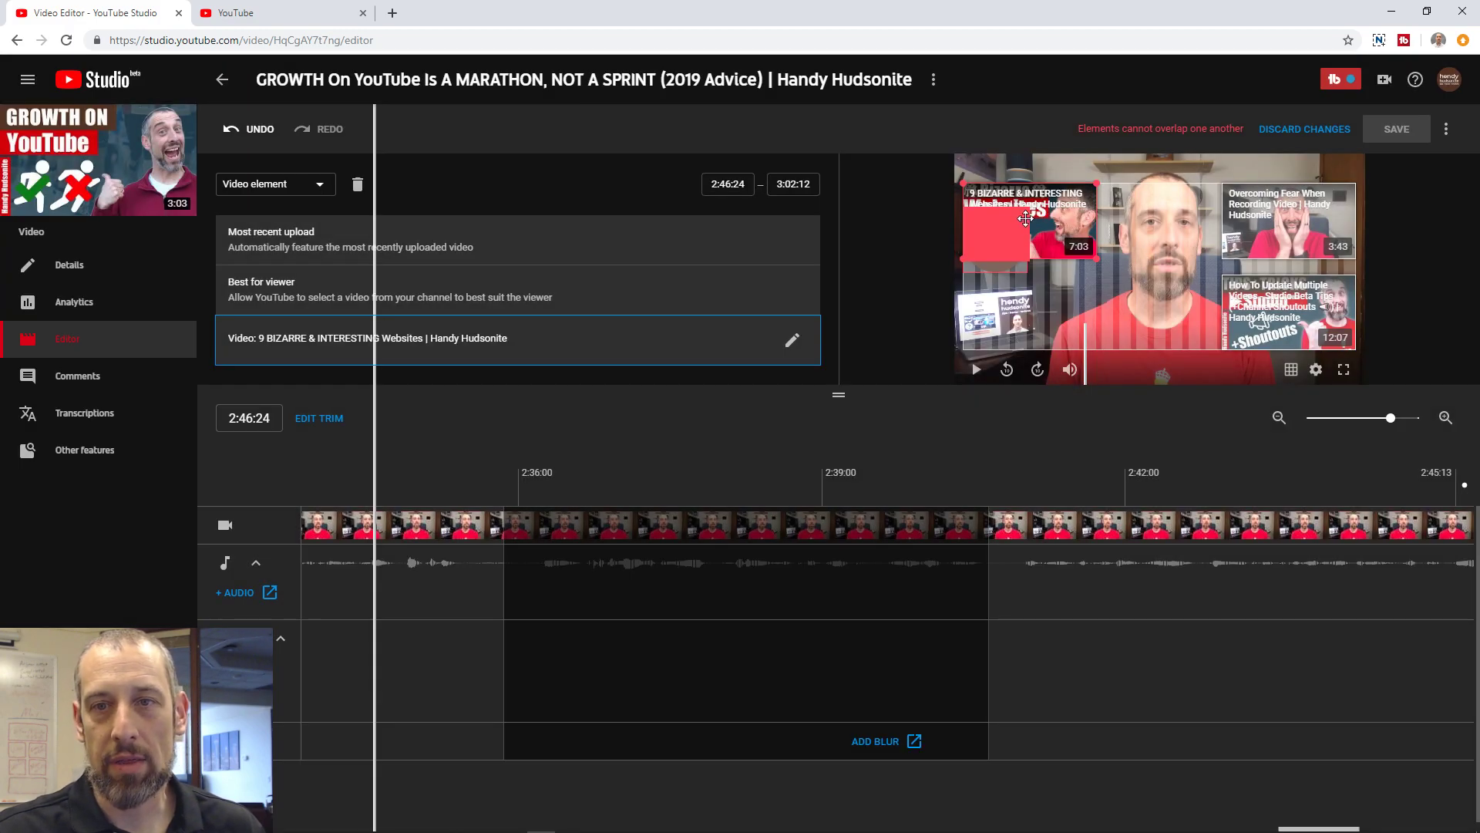
pyautogui.moveTo(1042, 198)
pyautogui.mouseDown()
pyautogui.moveTo(1107, 257)
pyautogui.moveTo(1042, 290)
pyautogui.moveTo(1053, 196)
pyautogui.mouseUp()
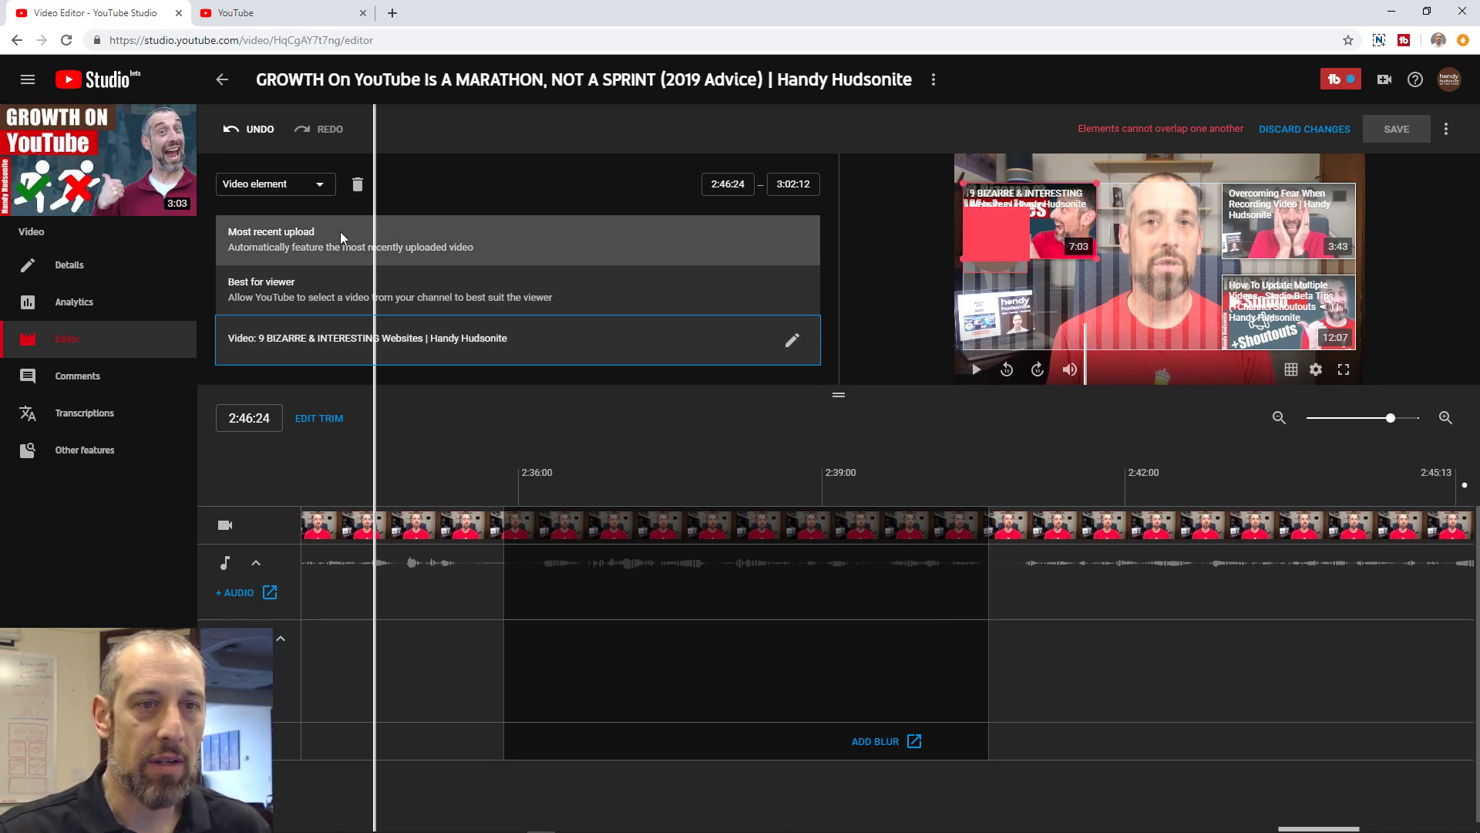
# Step: Undo the video choices and the addition of the new end screen element
pyautogui.click(244, 130)
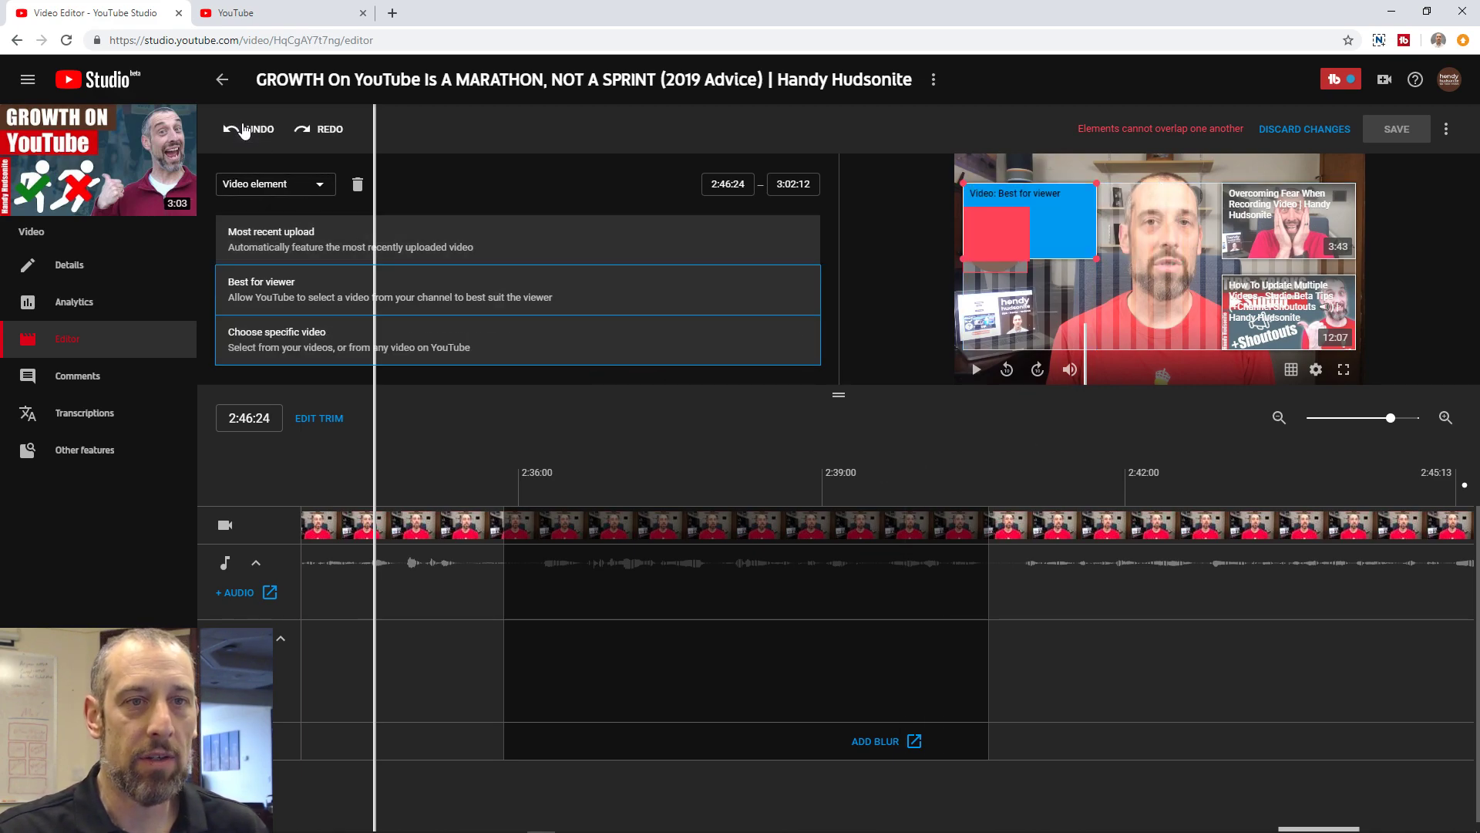
pyautogui.click(247, 131)
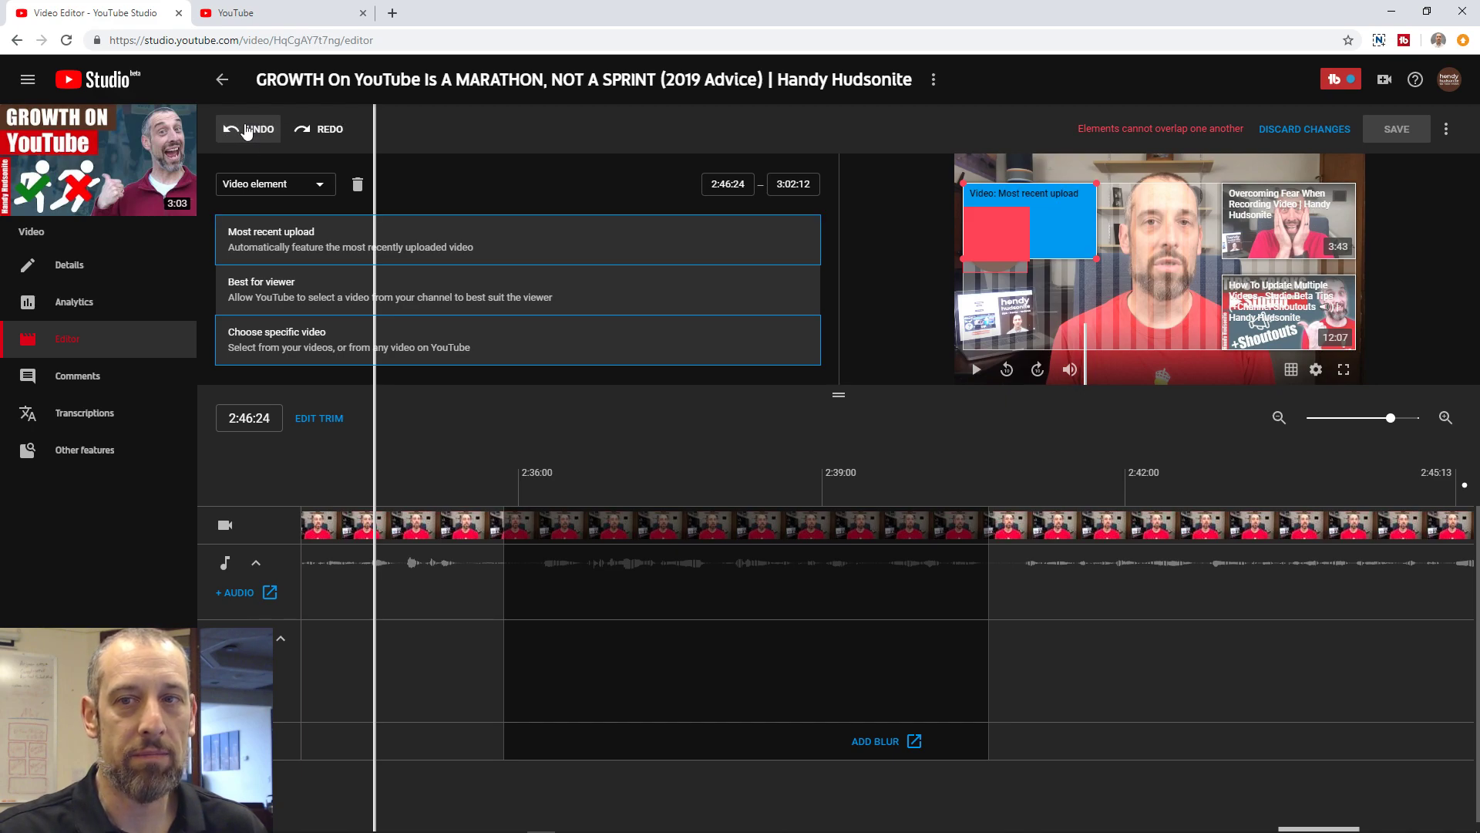
pyautogui.click(245, 133)
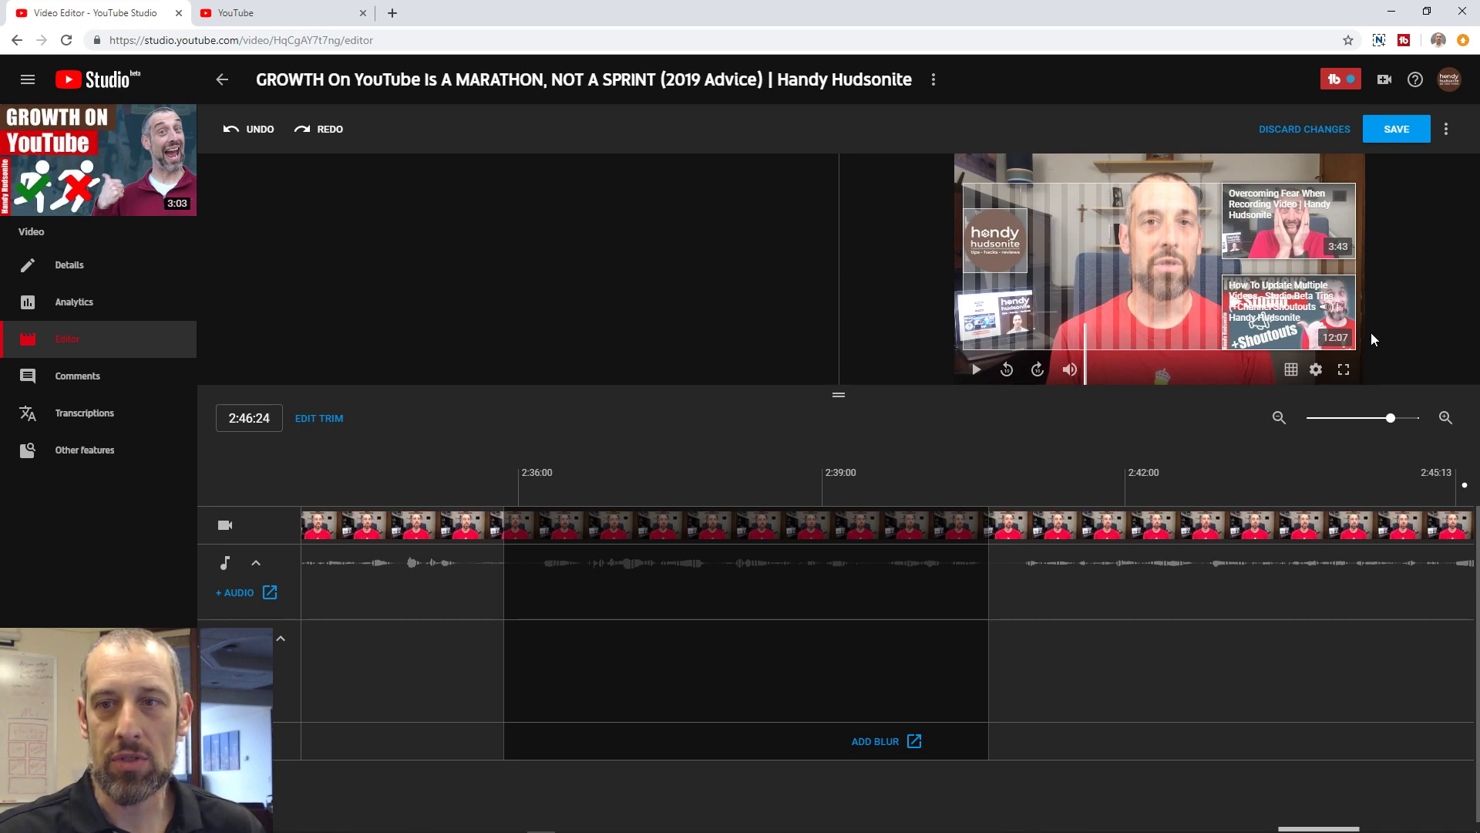
# Step: Check the settings of the existing end screen elements and move the subscribe element slightly higher in the frame's upper-left corner
pyautogui.click(997, 241)
pyautogui.moveTo(993, 247); pyautogui.dragTo(993, 254)
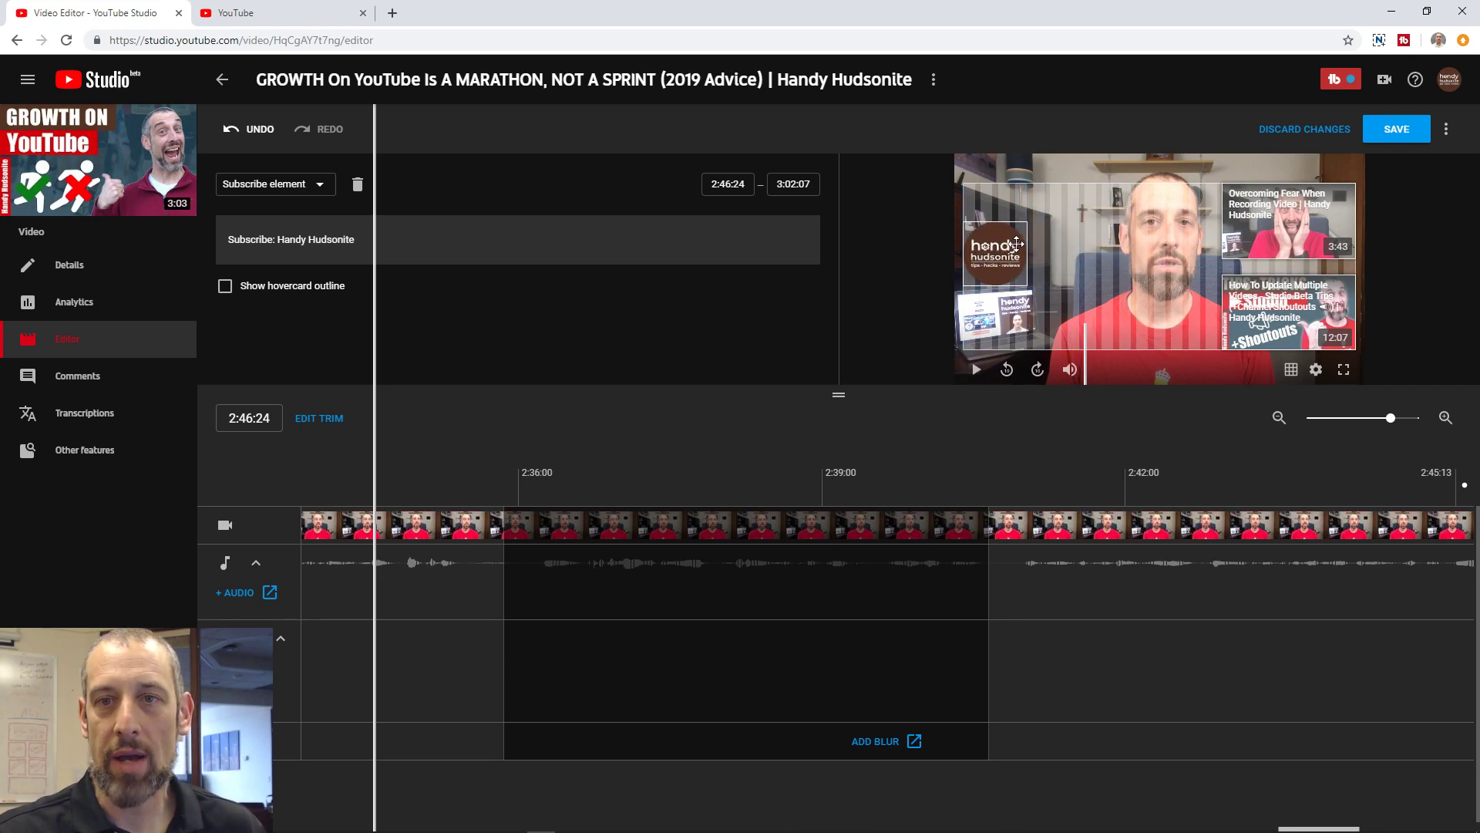
pyautogui.click(1314, 215)
pyautogui.moveTo(1305, 281)
pyautogui.mouseDown()
pyautogui.moveTo(1291, 202)
pyautogui.moveTo(1288, 291)
pyautogui.mouseUp()
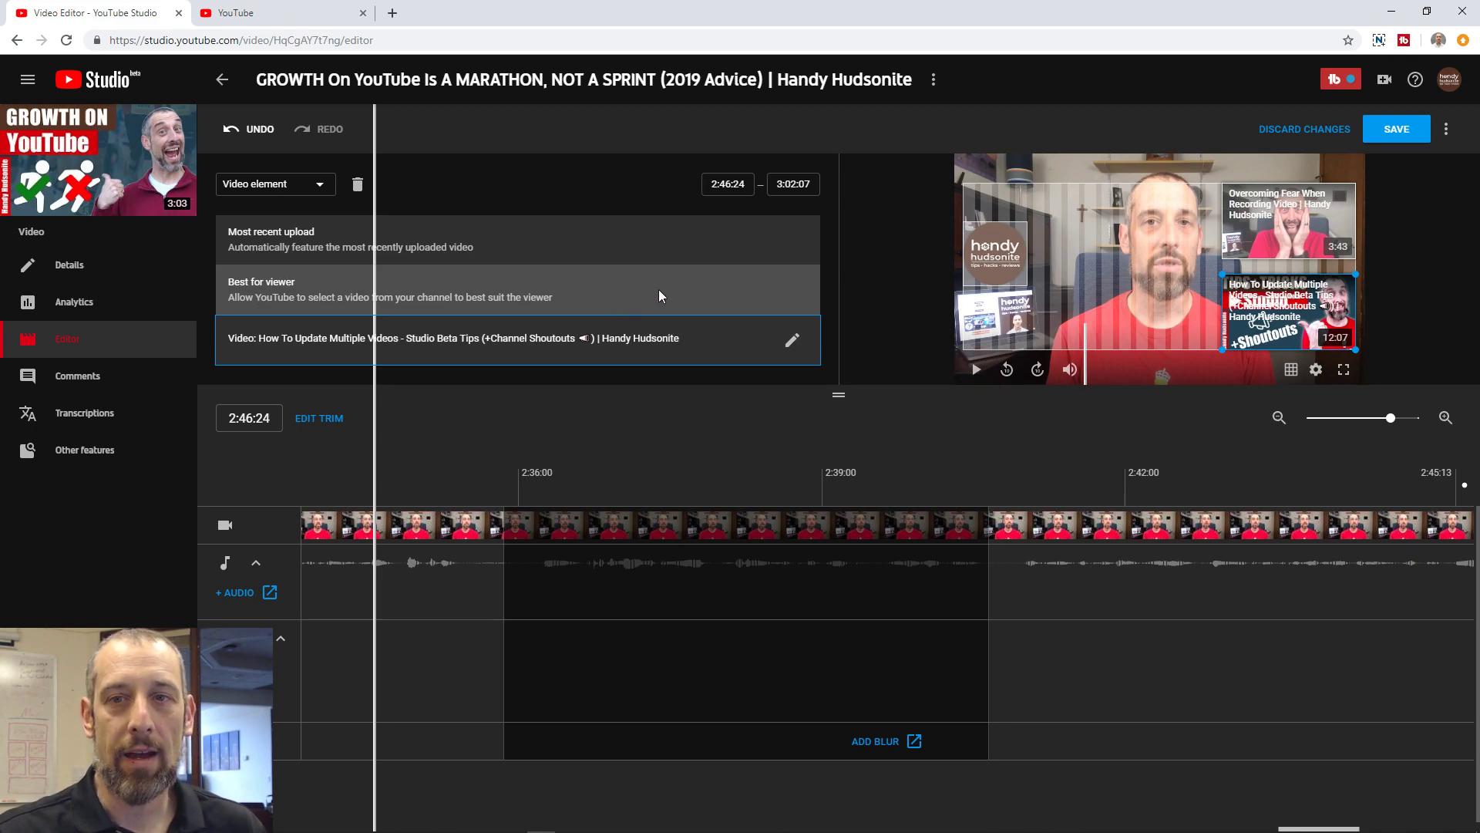
pyautogui.moveTo(1002, 249)
pyautogui.mouseDown()
pyautogui.moveTo(1003, 209)
pyautogui.moveTo(1004, 226)
pyautogui.mouseUp()
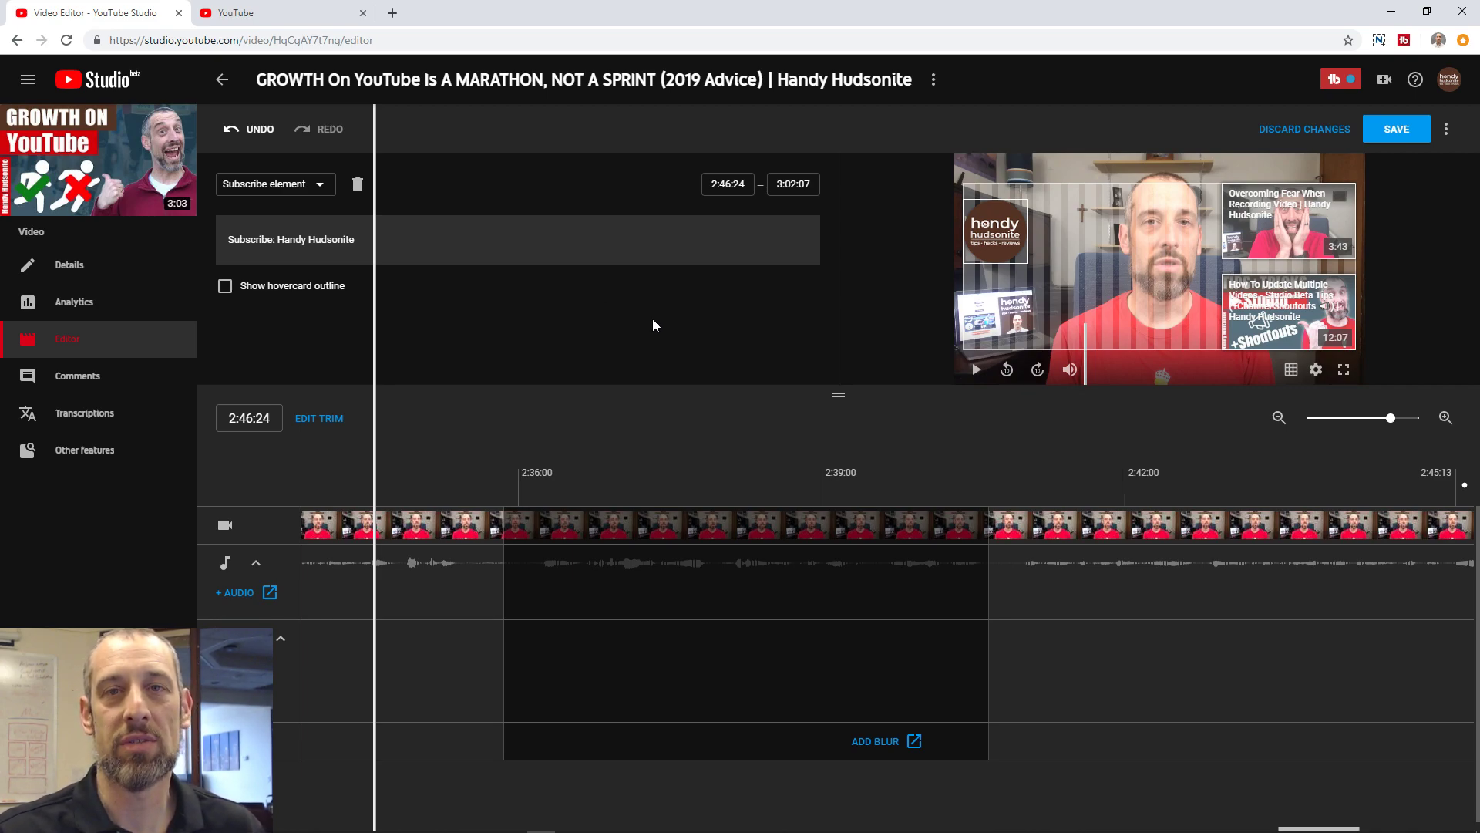
# Step: Open the editor's keyboard shortcuts list
pyautogui.click(1445, 131)
pyautogui.click(1388, 155)
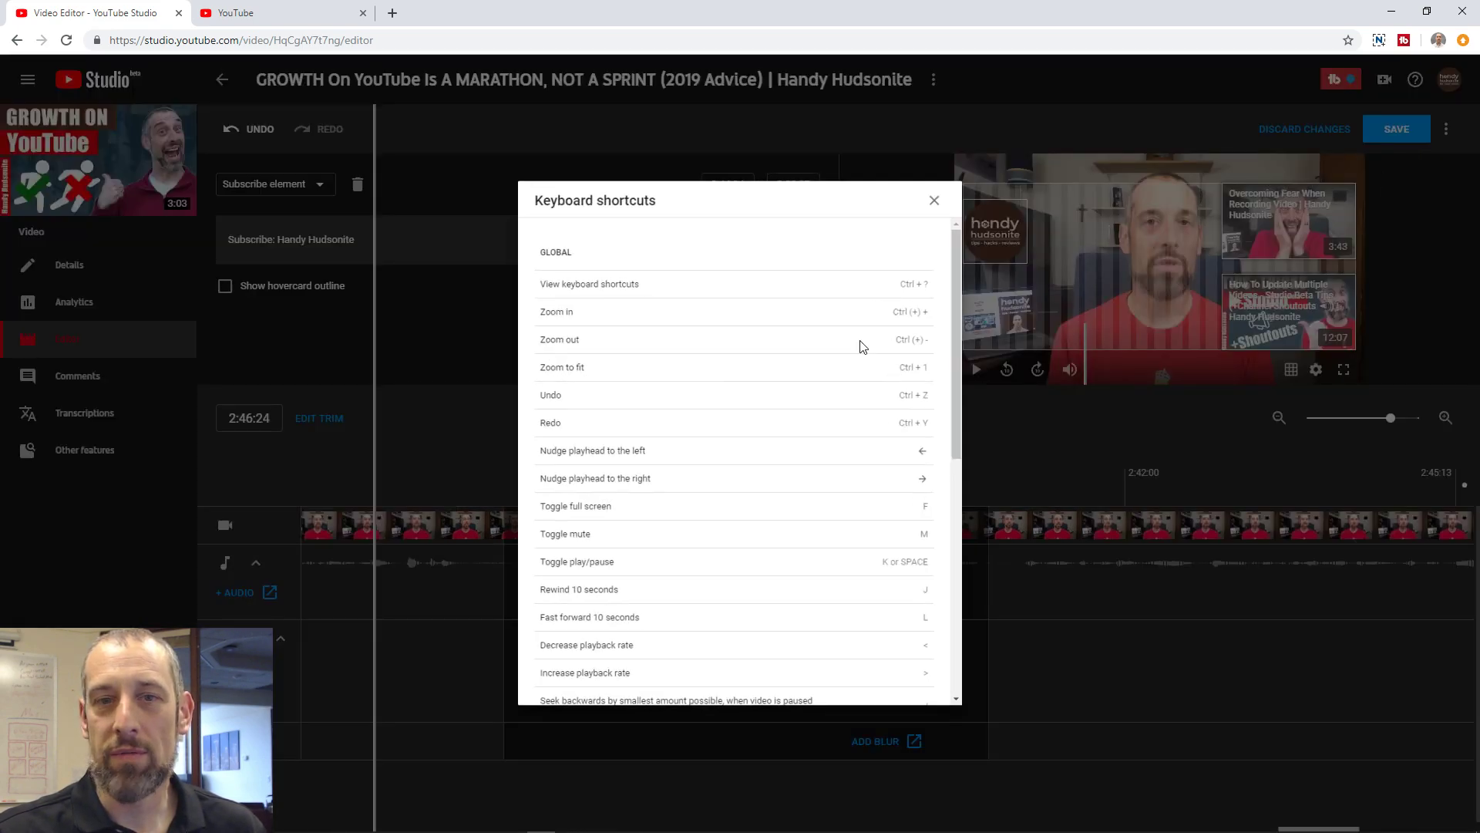
# Step: Review the global, timecode, timeline and player sections of the keyboard shortcuts list, and close the list
pyautogui.scroll(-6, 677, 384)
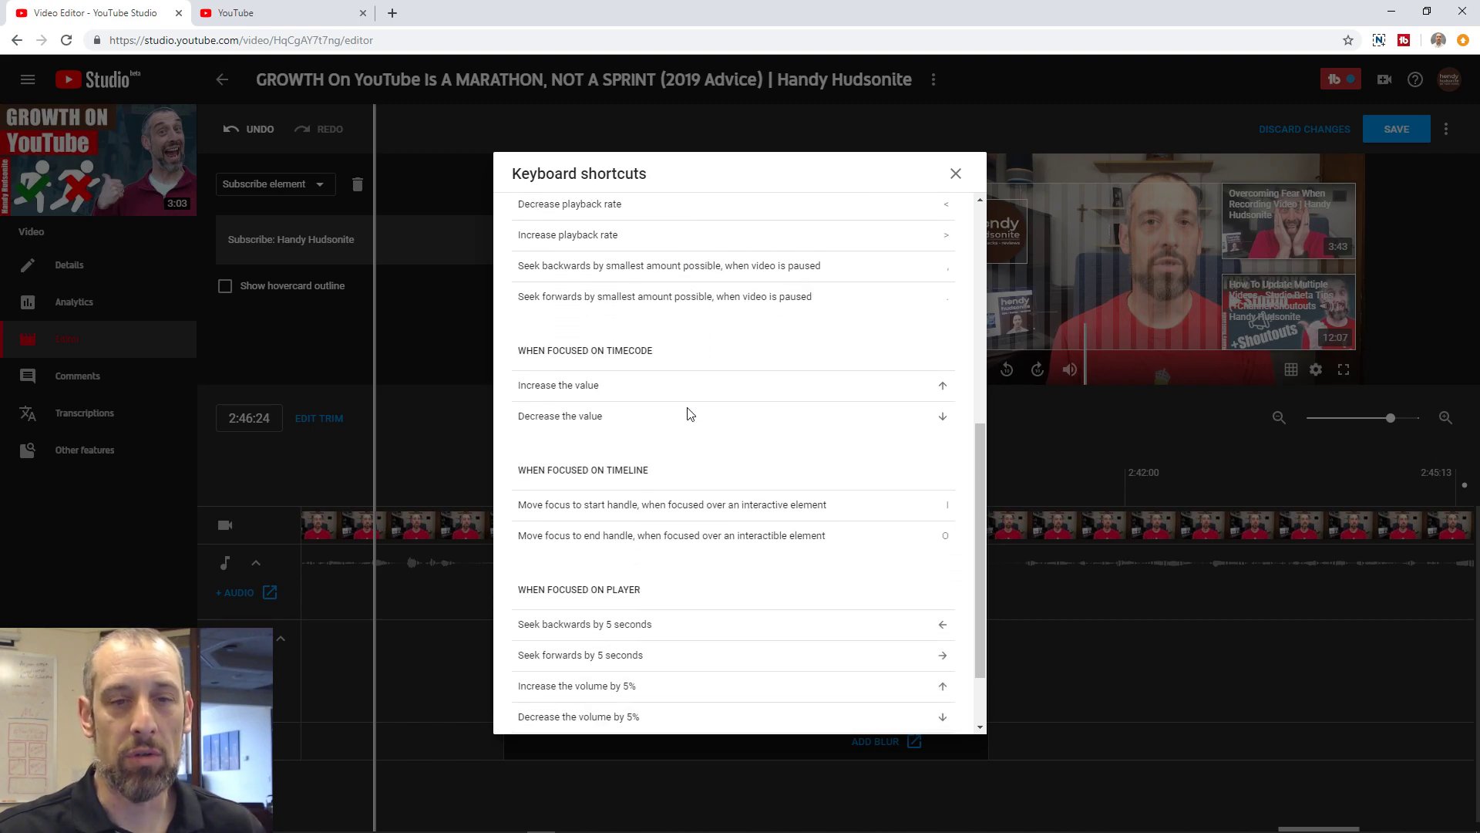
pyautogui.scroll(-1, 690, 414)
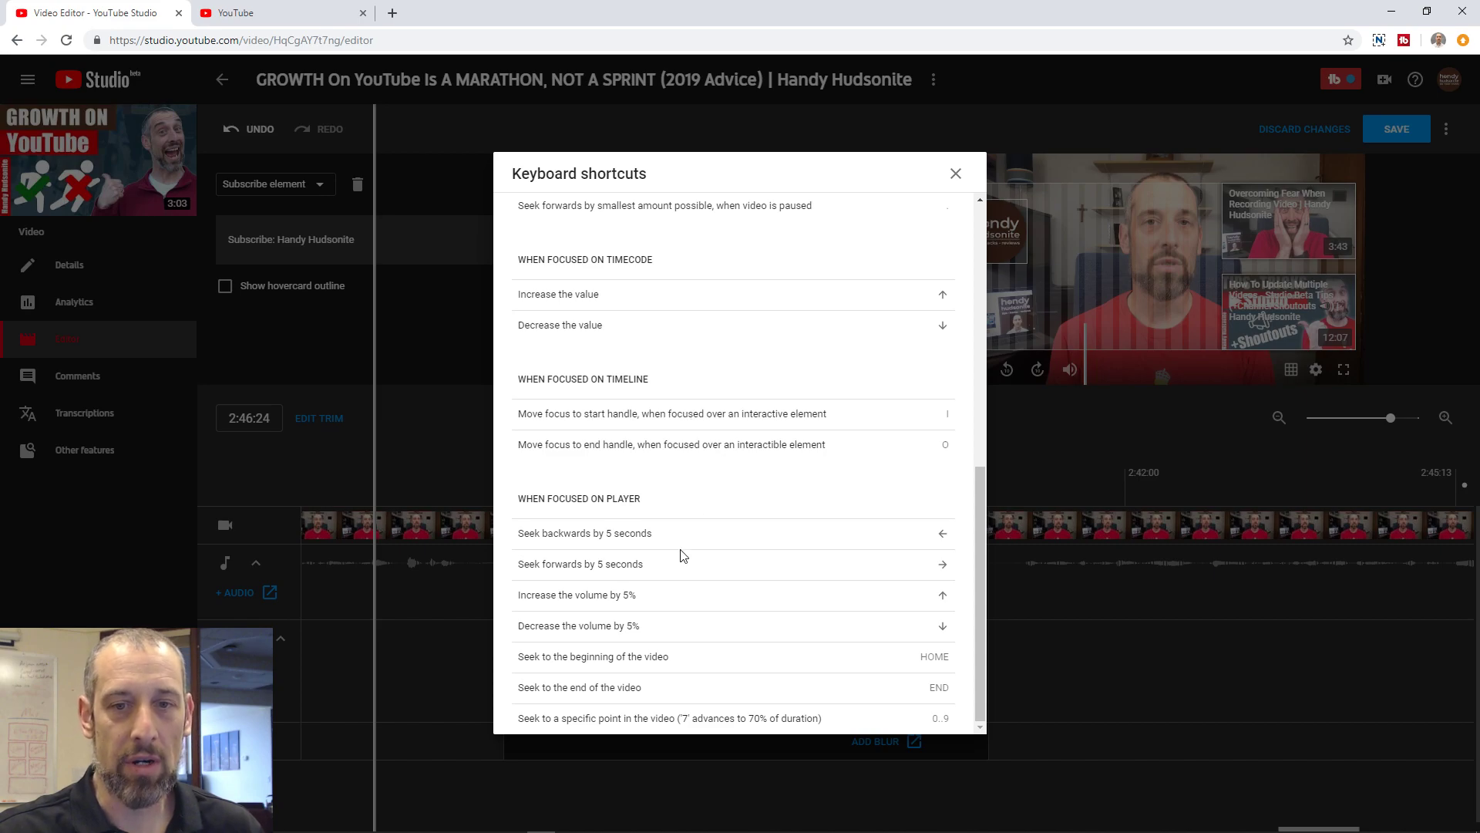
pyautogui.scroll(2, 641, 578)
pyautogui.scroll(3, 640, 579)
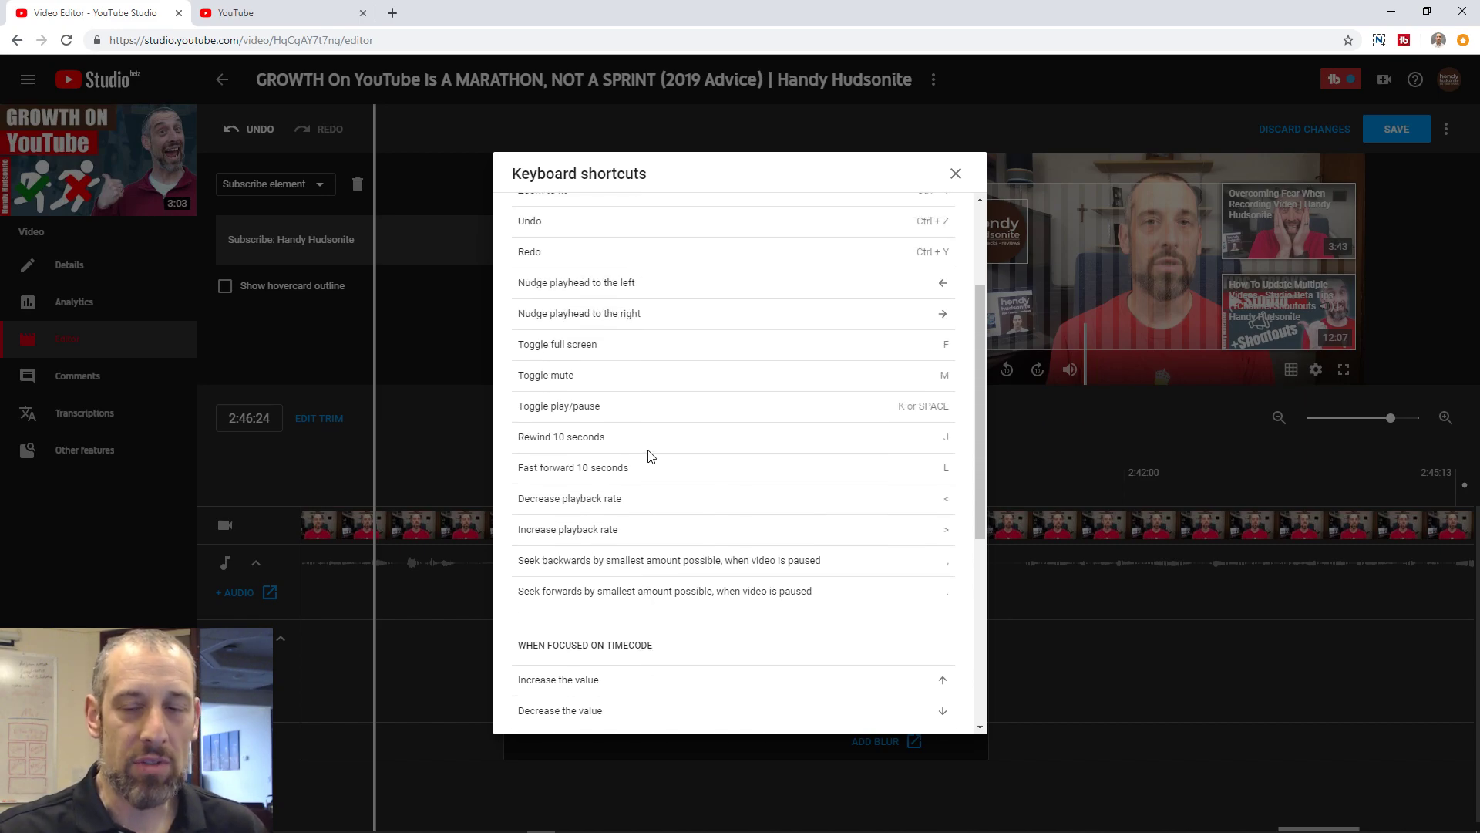
pyautogui.scroll(2, 650, 456)
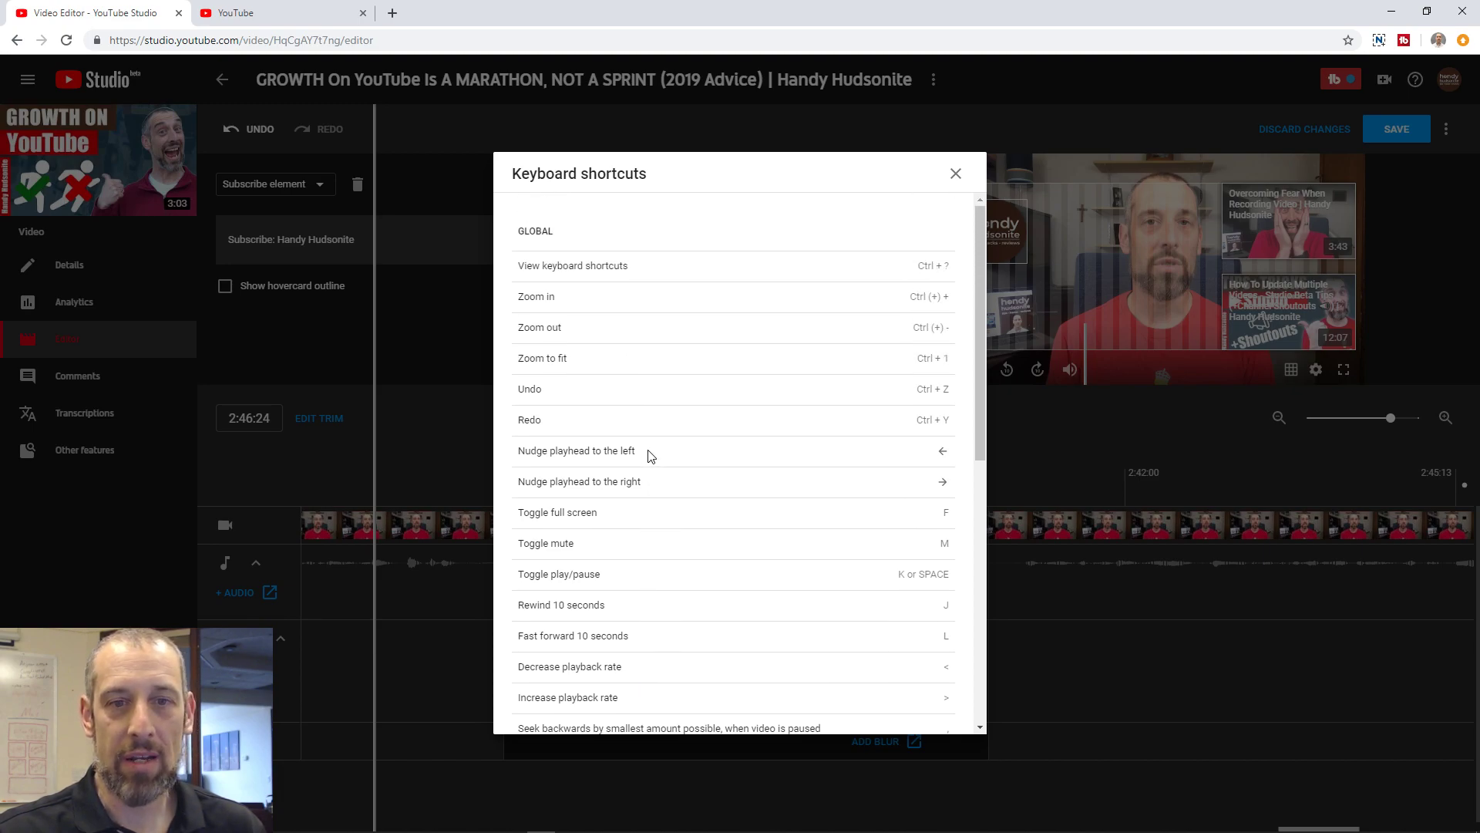
pyautogui.scroll(-6, 650, 456)
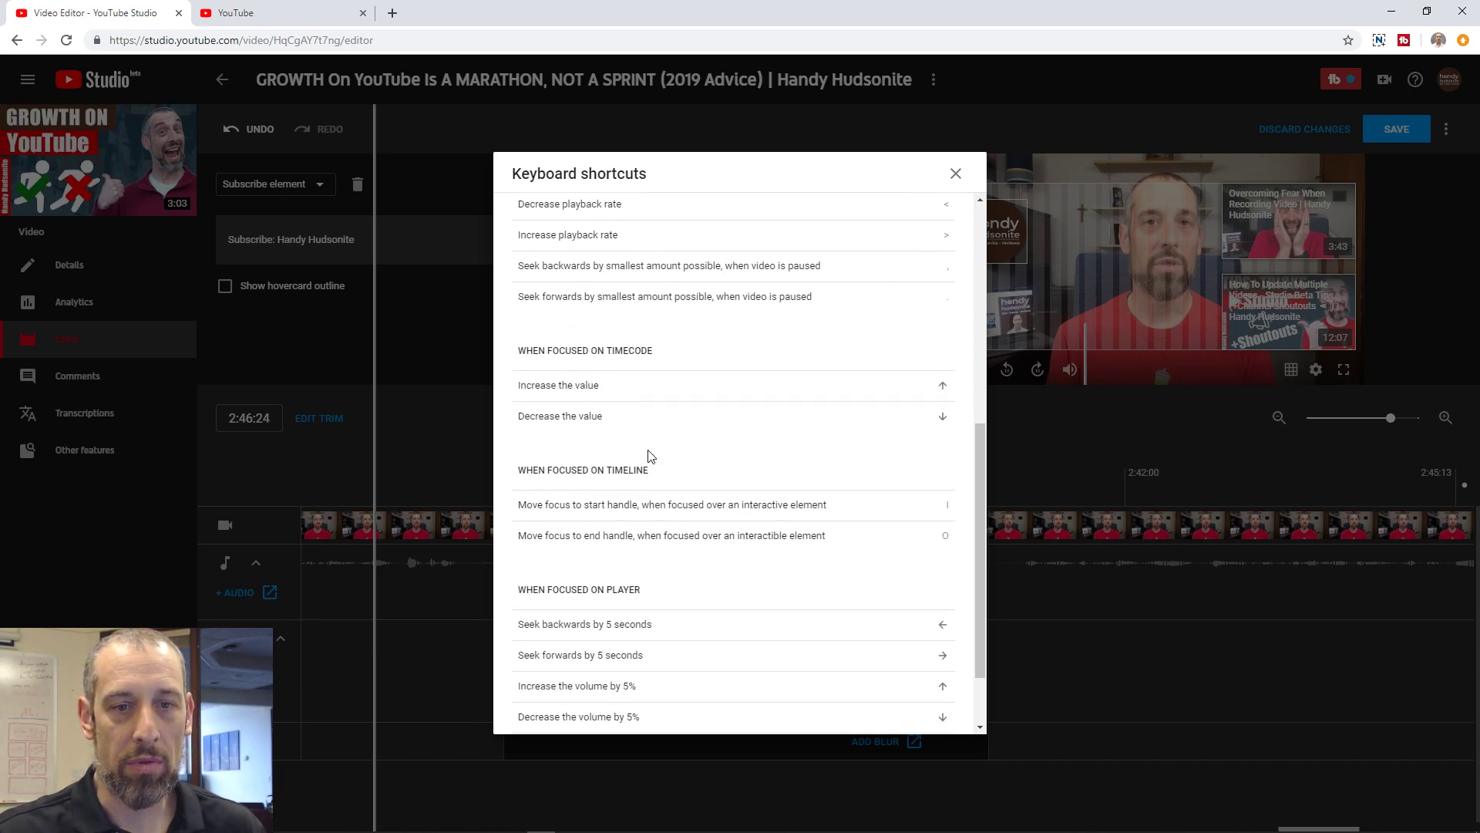
pyautogui.scroll(-1, 650, 456)
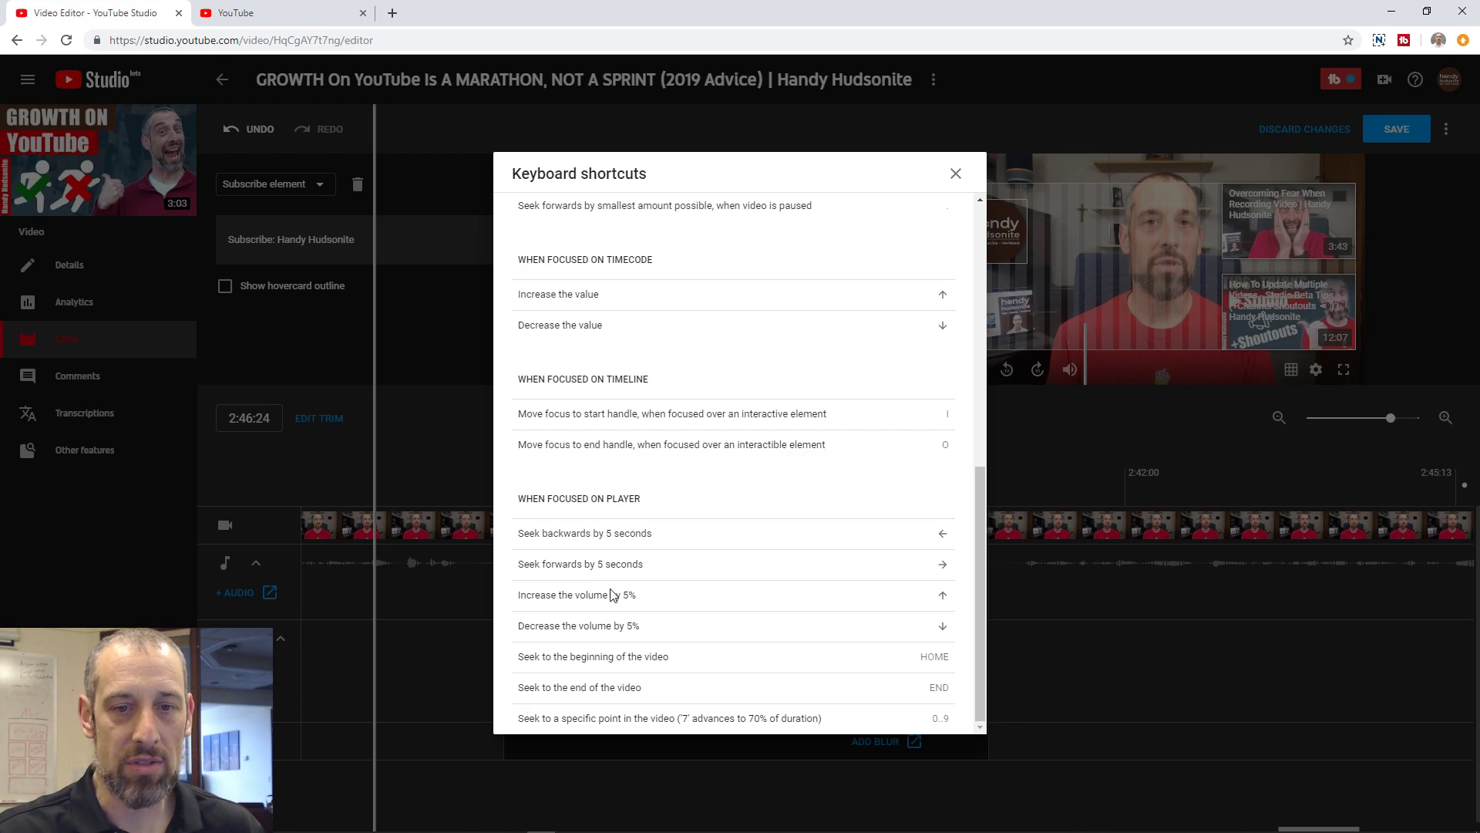
pyautogui.click(955, 174)
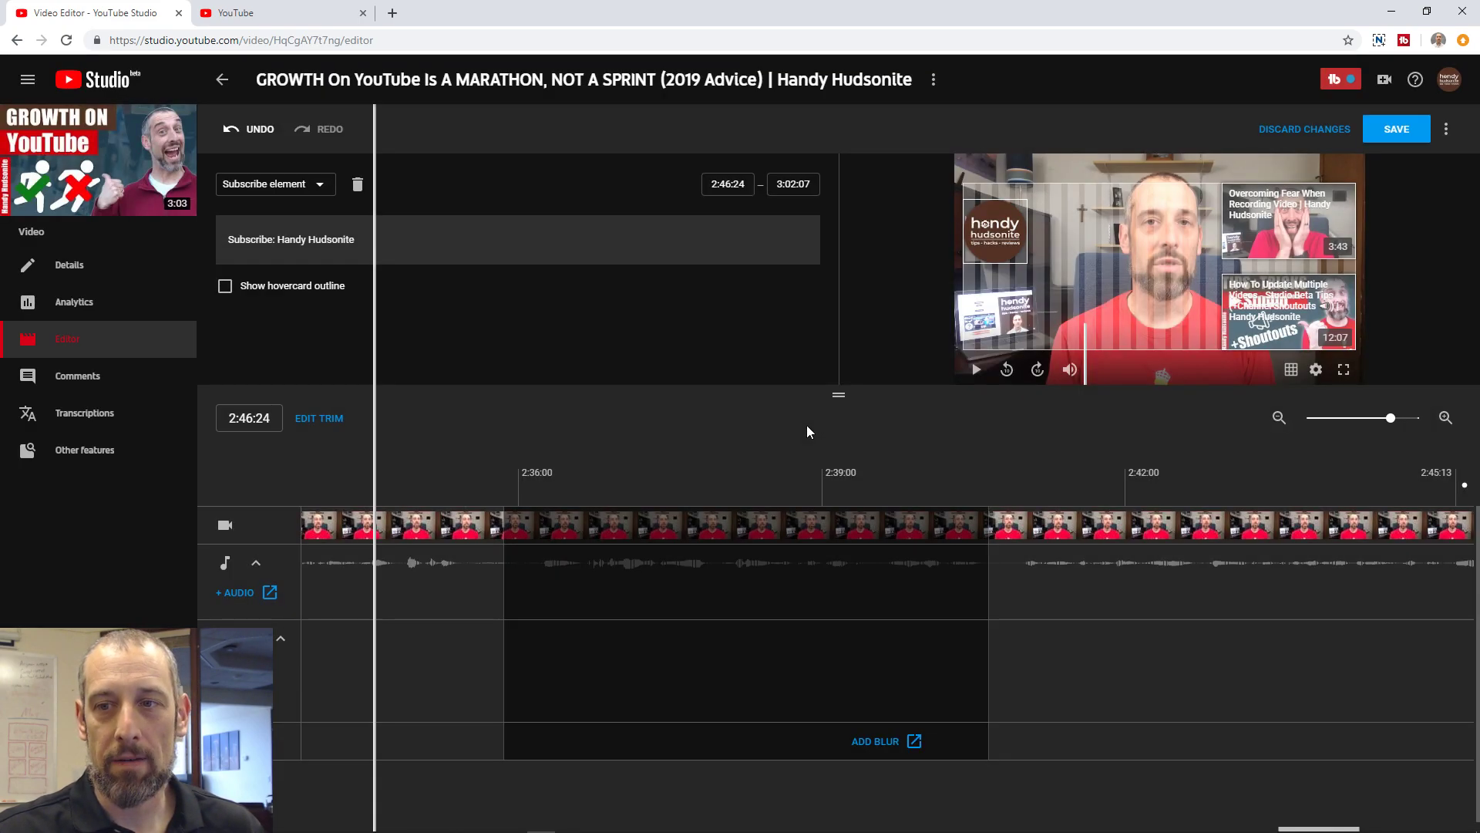